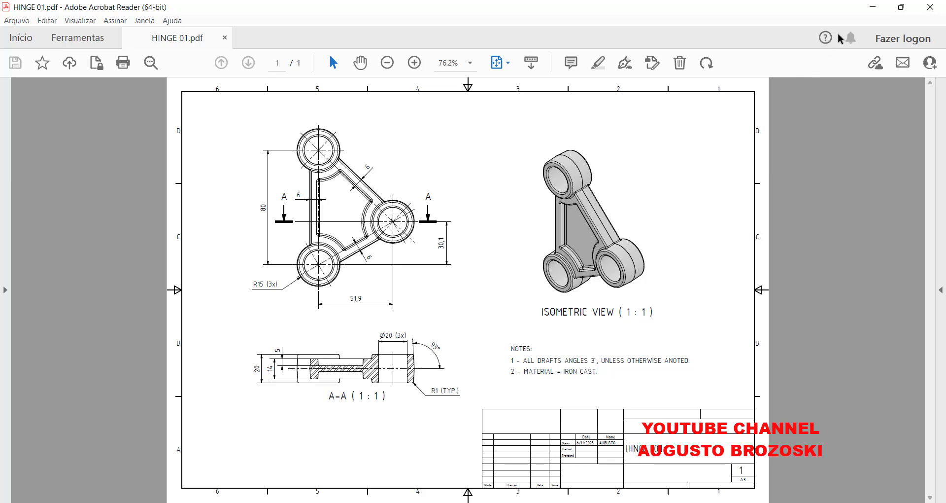
# Switch to Fusion 360 and sketch a 6 mm inward offset of the web outline on the hinge's front face.
pyautogui.click(873, 7)
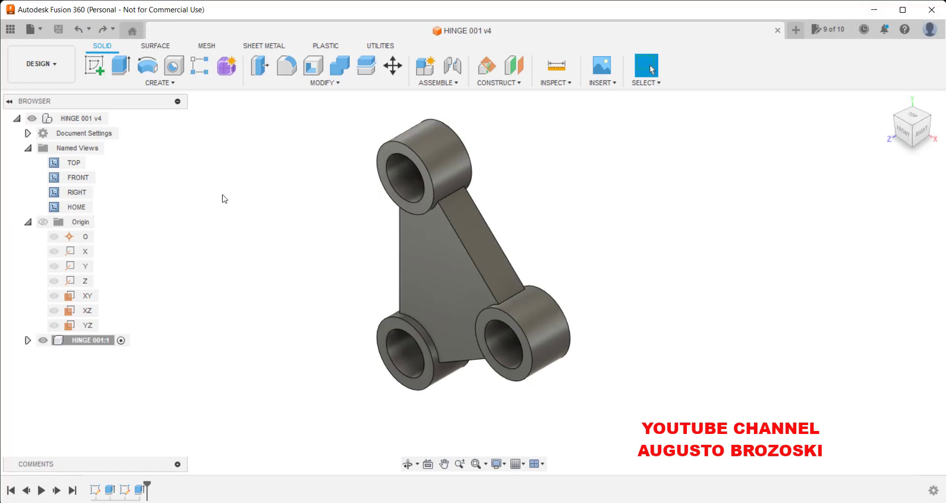
pyautogui.click(95, 66)
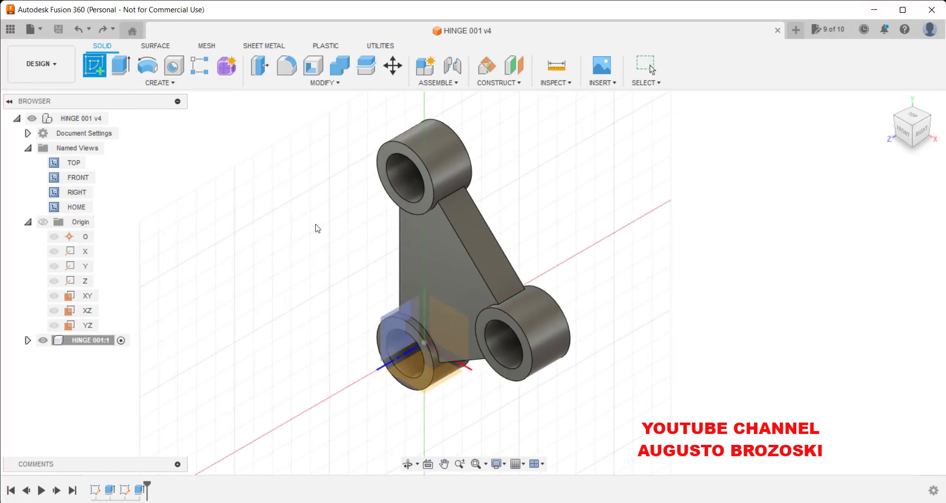
pyautogui.click(418, 245)
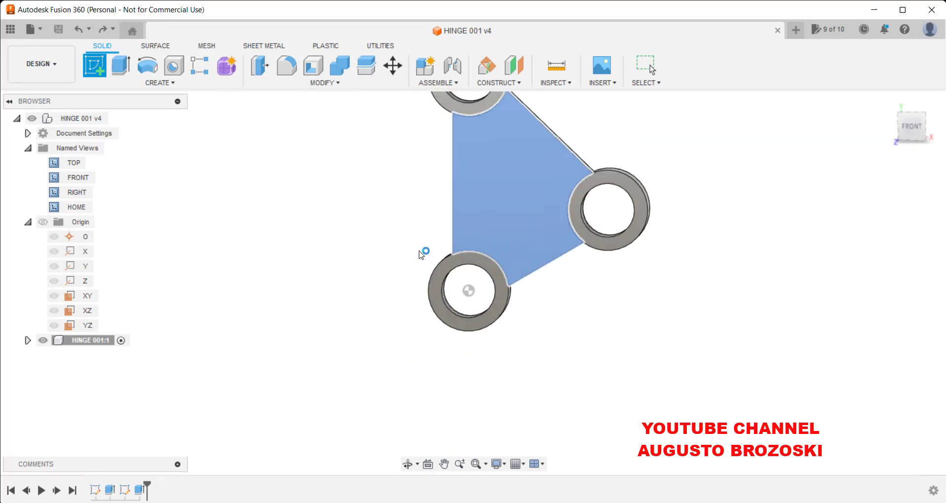
pyautogui.click(477, 465)
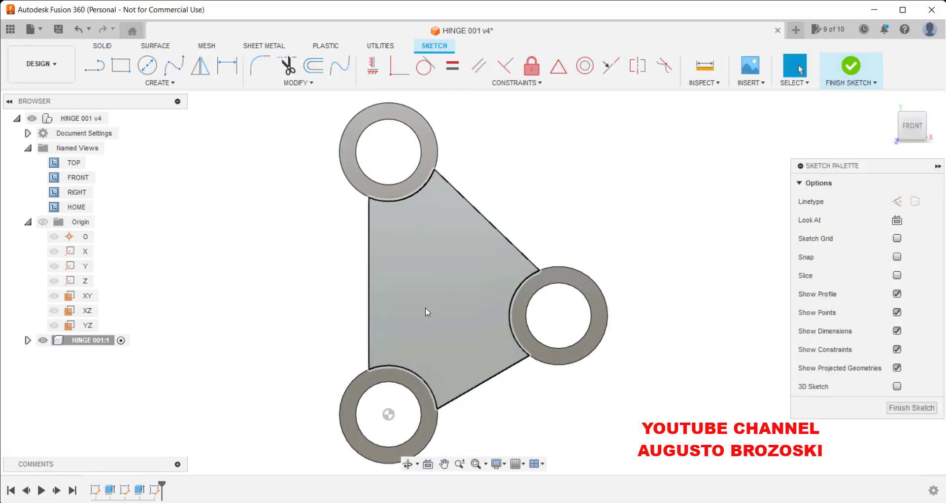
pyautogui.click(315, 66)
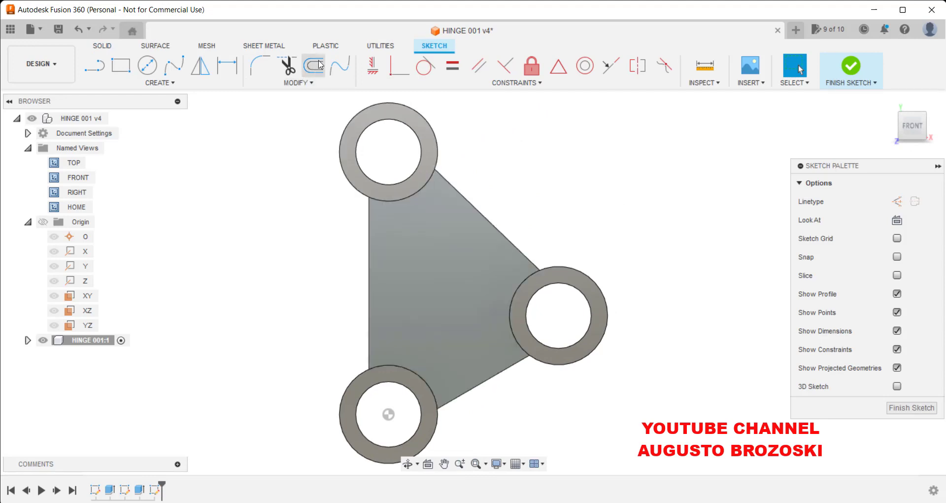
pyautogui.click(491, 225)
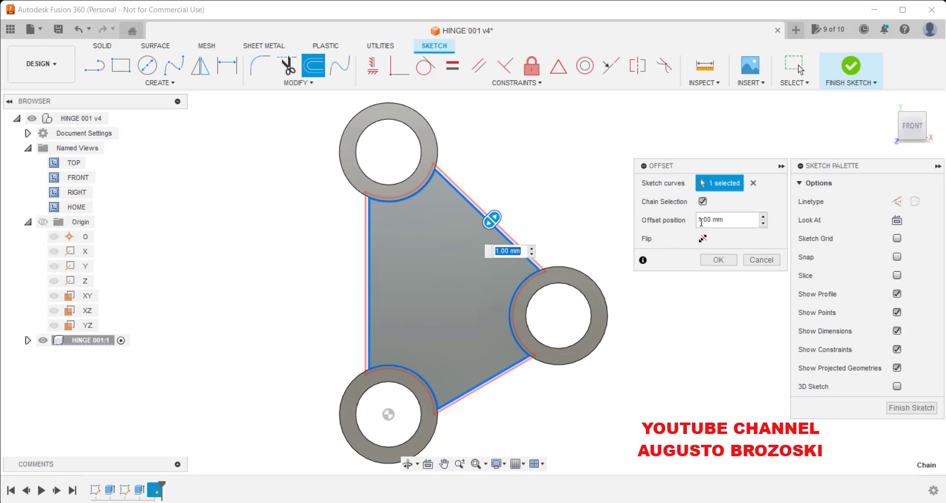
pyautogui.moveTo(702, 221); pyautogui.dragTo(687, 221)
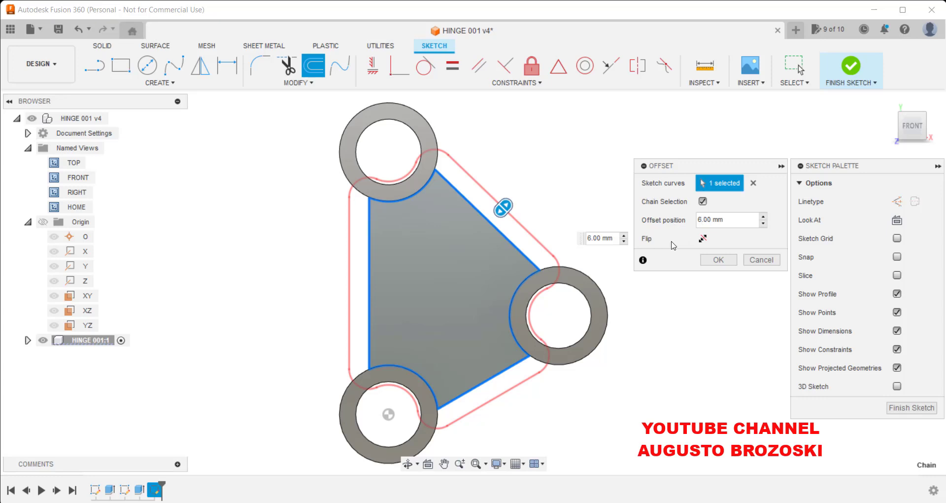
pyautogui.click(703, 239)
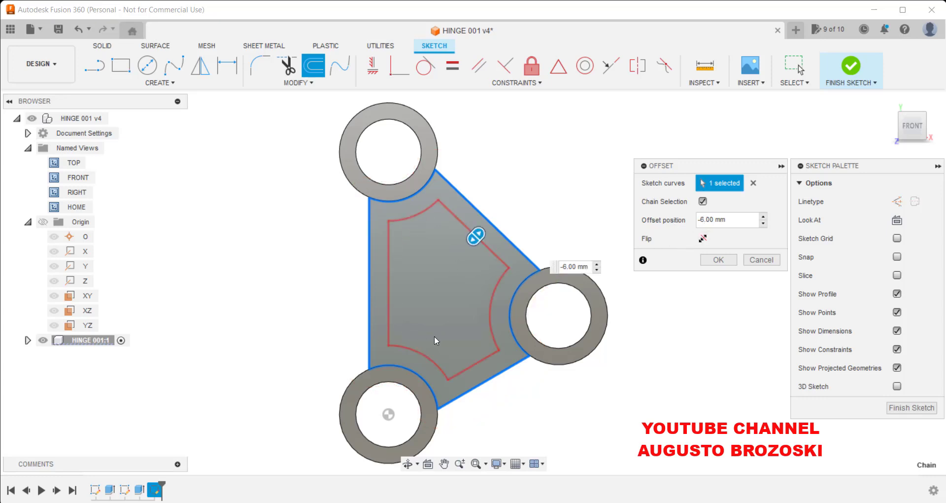
pyautogui.click(717, 261)
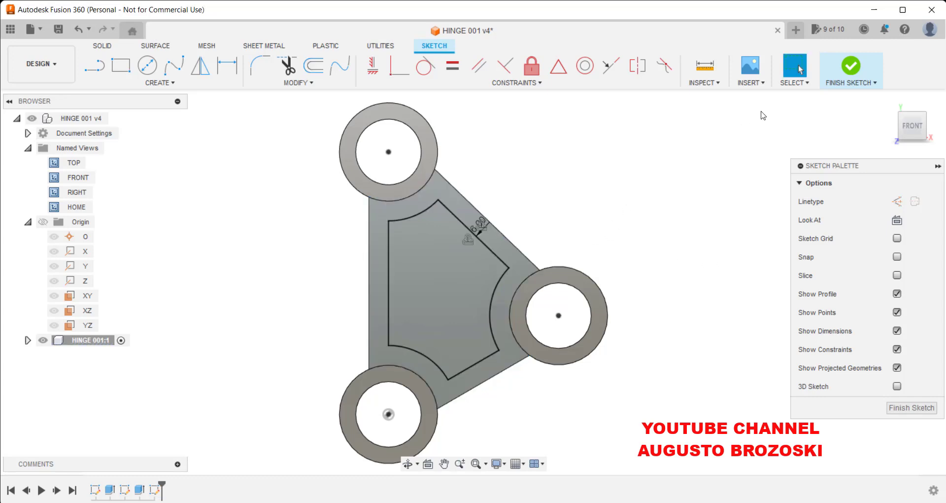
pyautogui.click(851, 72)
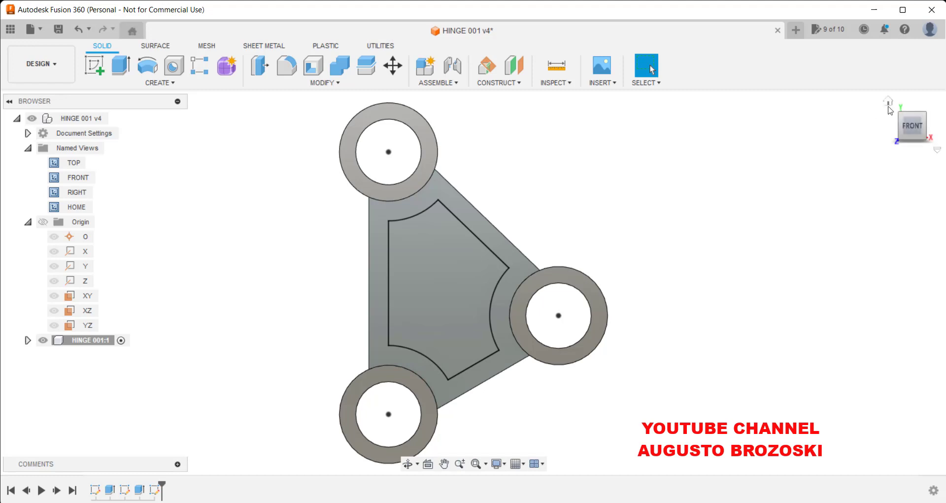
# Cut-extrude the inner offset profile 5 mm deep into the web.
pyautogui.click(889, 103)
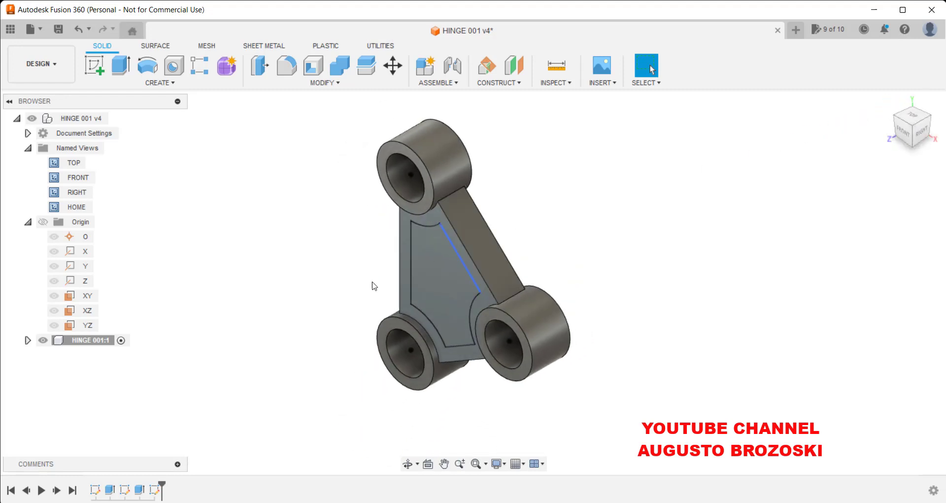
pyautogui.click(120, 69)
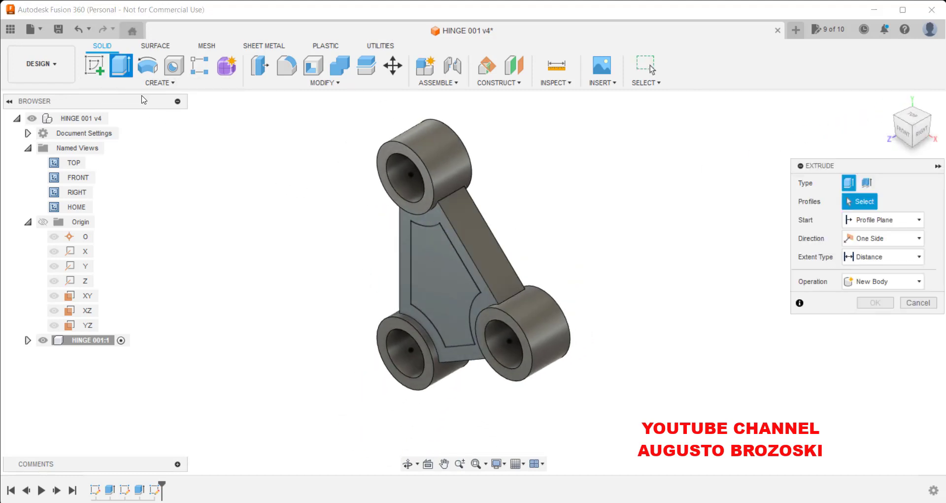
pyautogui.click(412, 258)
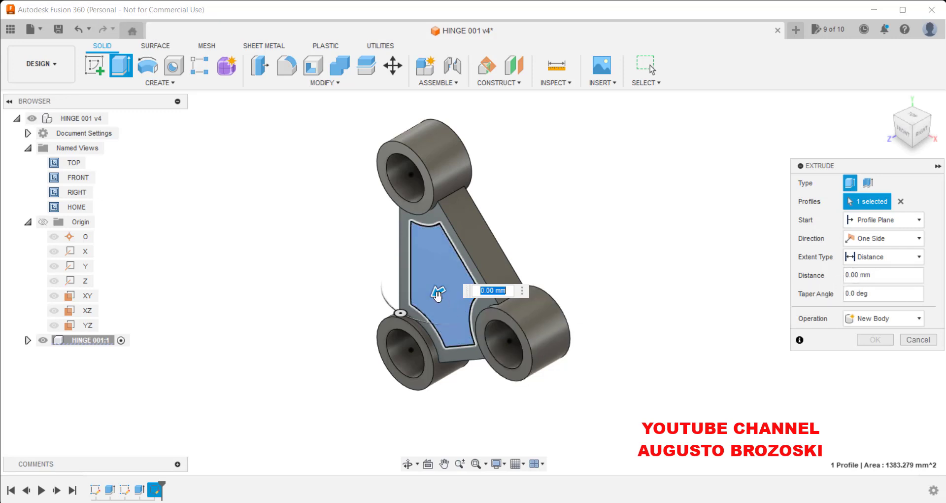
pyautogui.moveTo(448, 291); pyautogui.dragTo(558, 237)
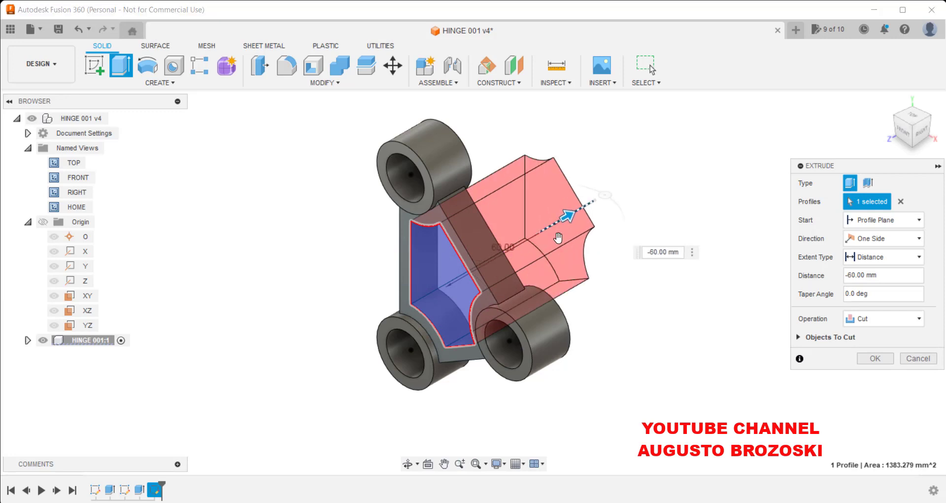
pyautogui.click(855, 278)
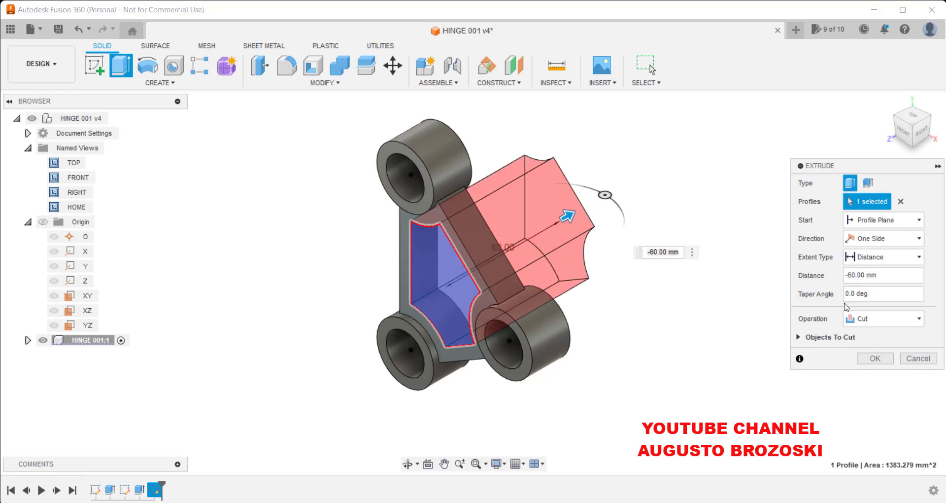
pyautogui.press('BackSpace')
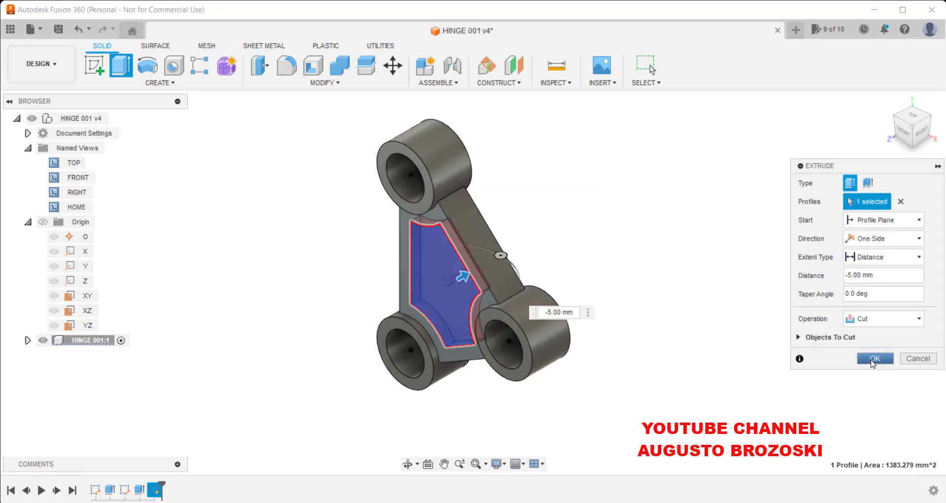
pyautogui.click(873, 359)
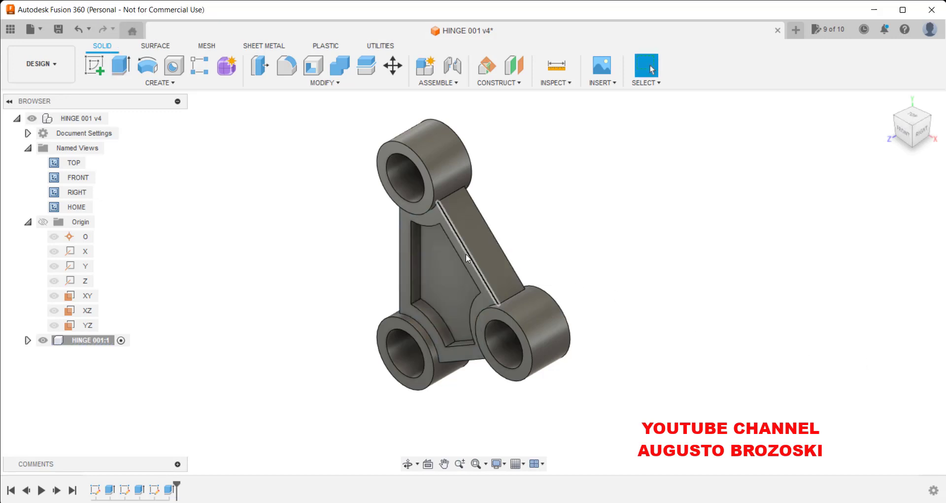
# Mirror the pocket cut feature about the XY plane to pocket the other side of the web.
pyautogui.moveTo(536, 239); pyautogui.dragTo(469, 264, button='middle')
pyautogui.keyDown('shift'); pyautogui.moveTo(513, 289); pyautogui.dragTo(636, 281, button='middle'); pyautogui.keyUp('shift')
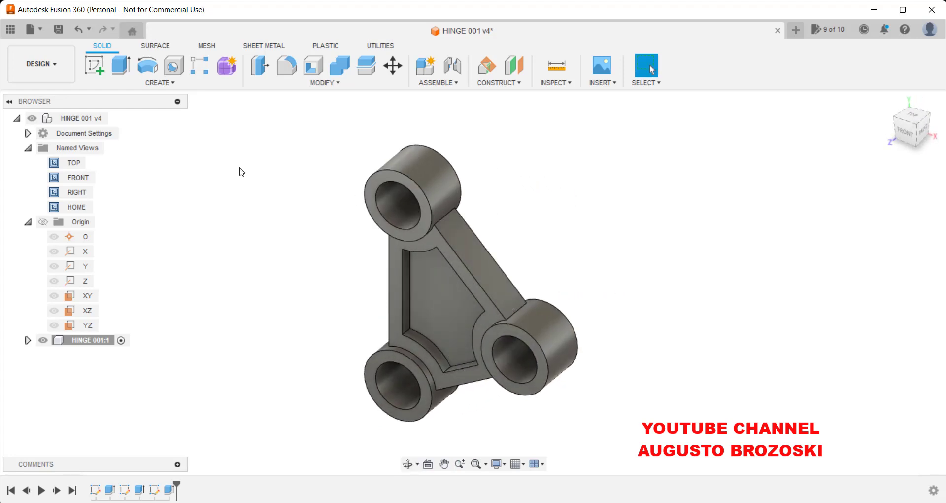
pyautogui.click(168, 84)
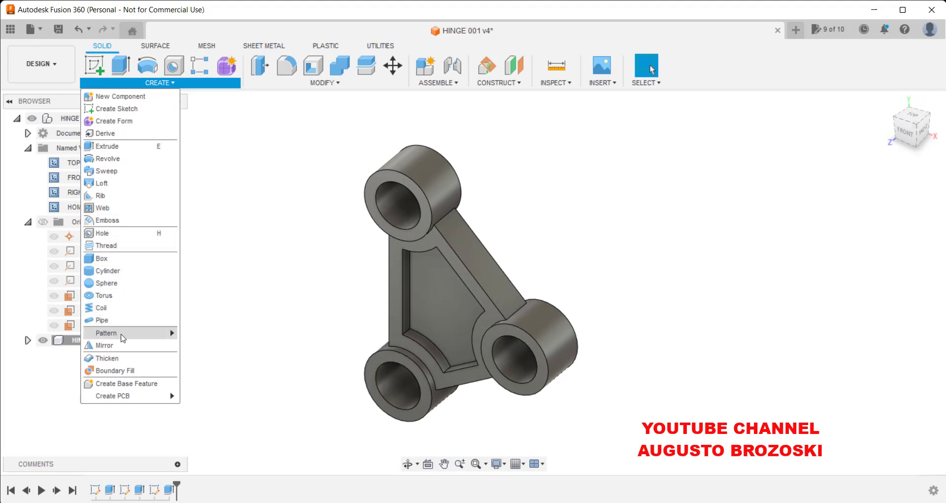
pyautogui.click(115, 345)
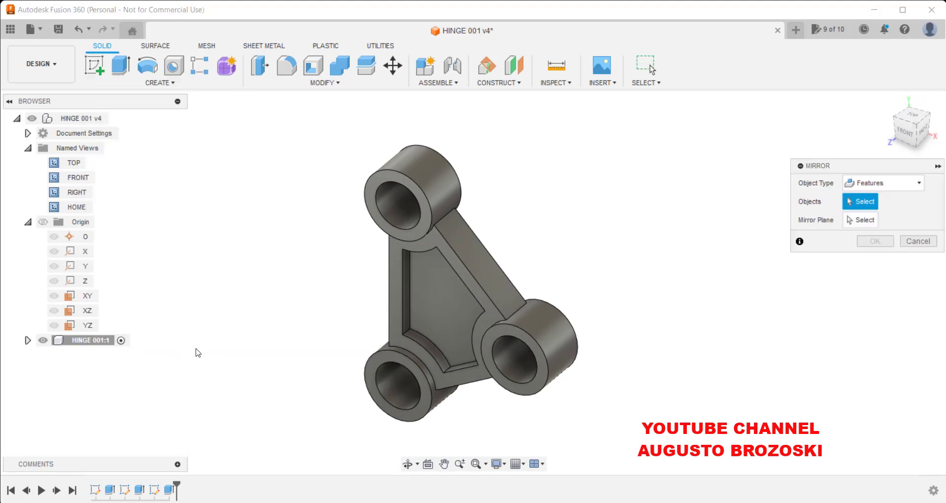
pyautogui.click(910, 186)
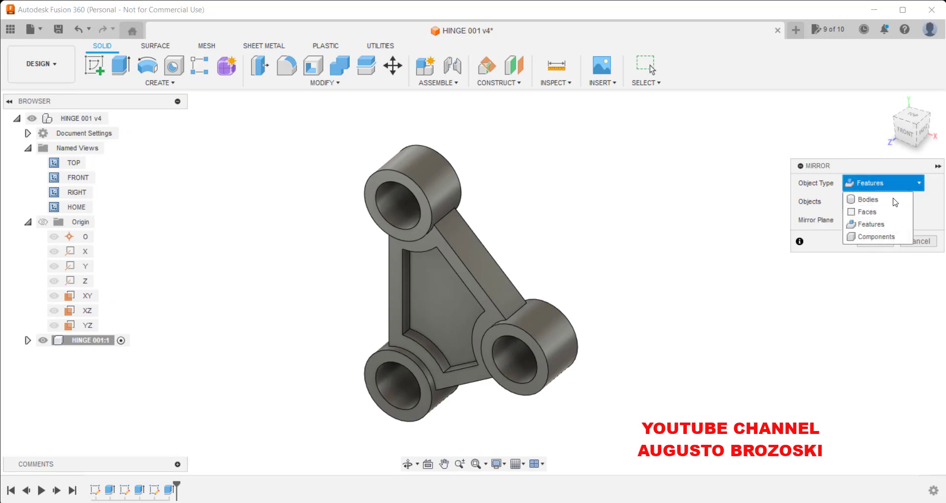
pyautogui.click(882, 223)
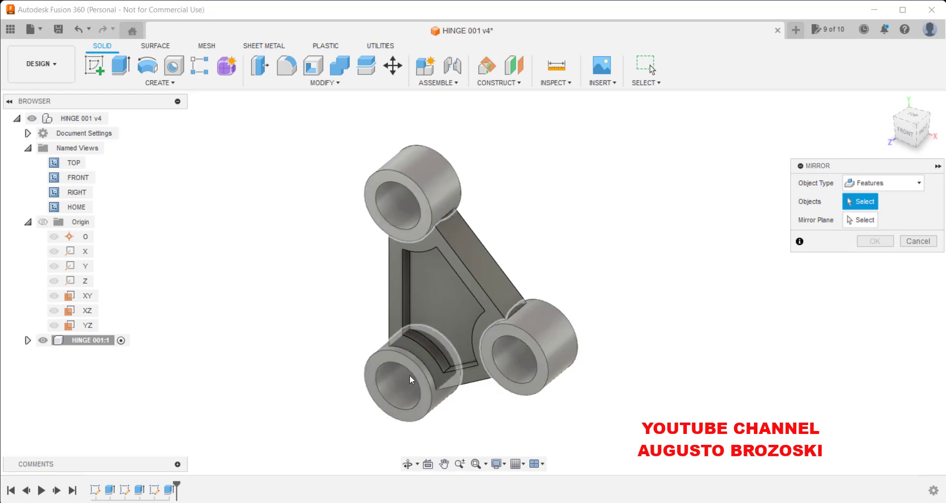
pyautogui.click(169, 491)
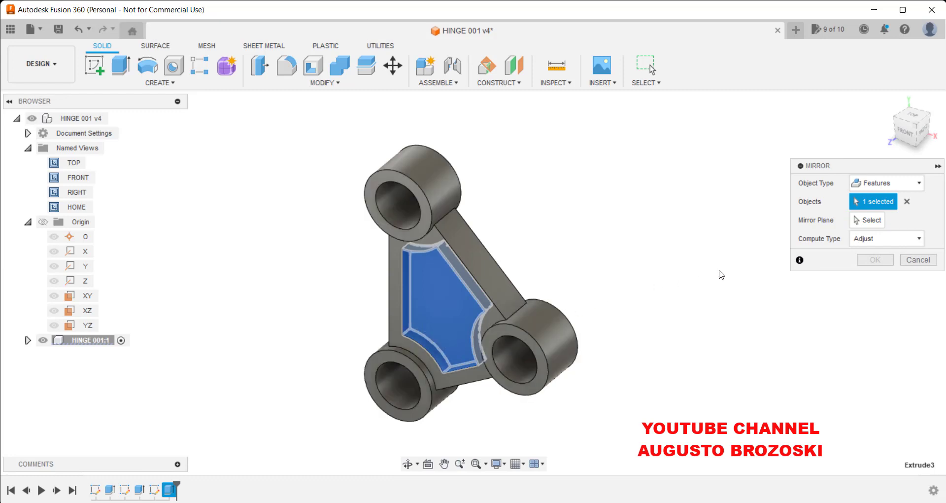
pyautogui.click(868, 220)
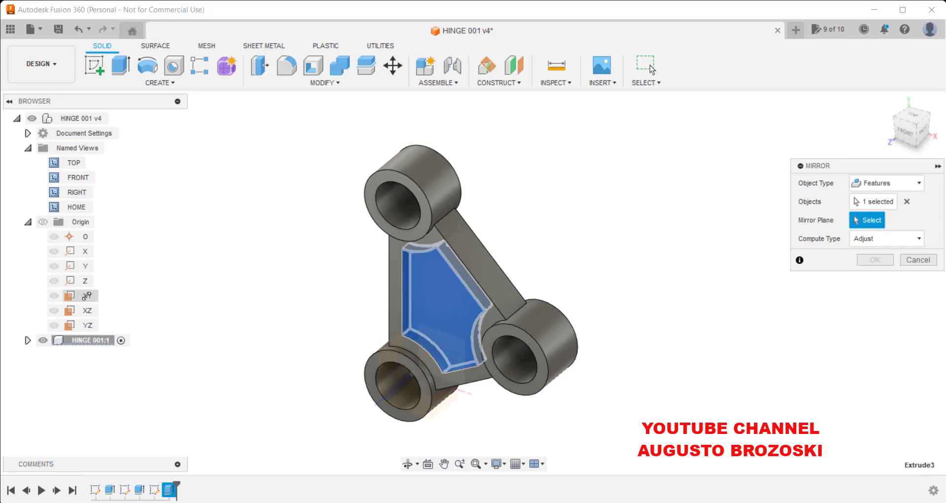
pyautogui.click(86, 295)
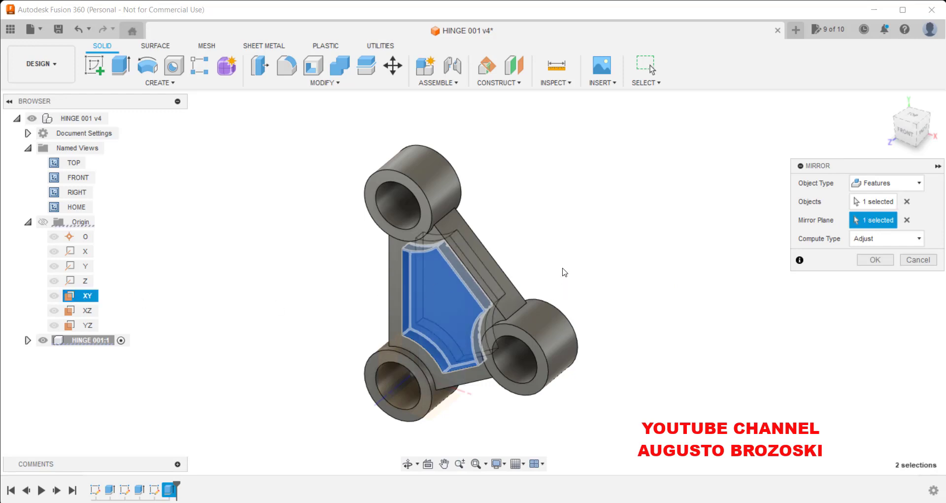
pyautogui.keyDown('shift'); pyautogui.moveTo(564, 269); pyautogui.dragTo(561, 252, button='middle'); pyautogui.keyUp('shift')
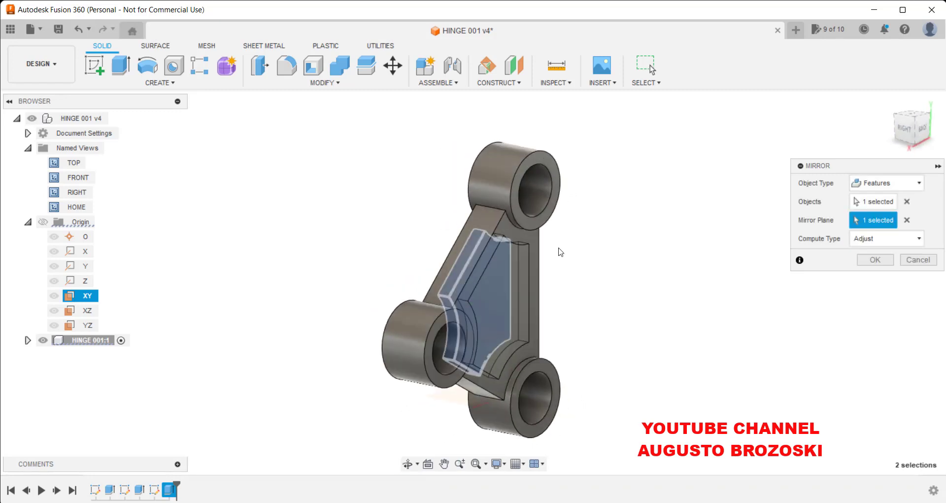
pyautogui.click(872, 262)
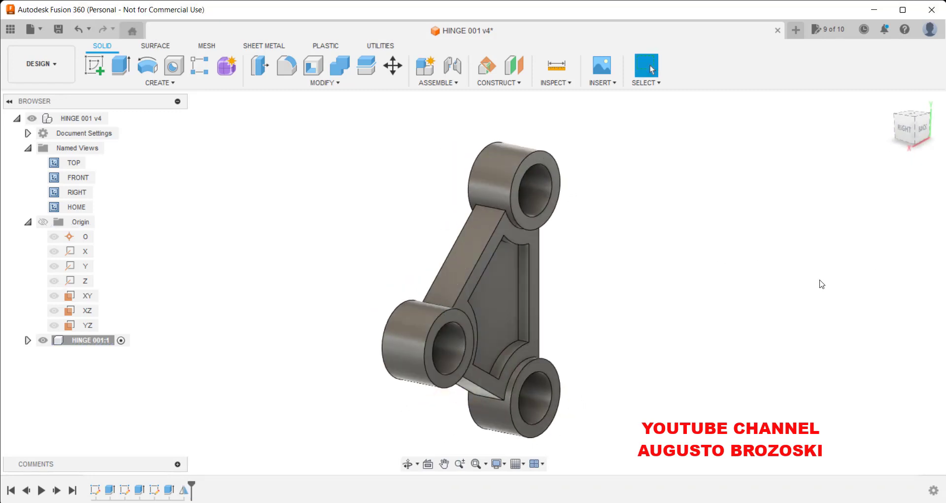
# Save a new version of the design with the default description.
pyautogui.click(889, 104)
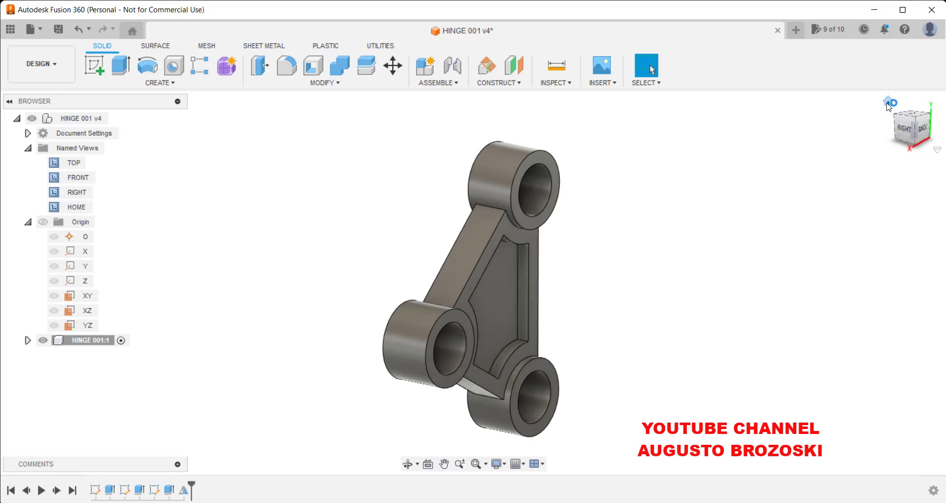
pyautogui.click(58, 29)
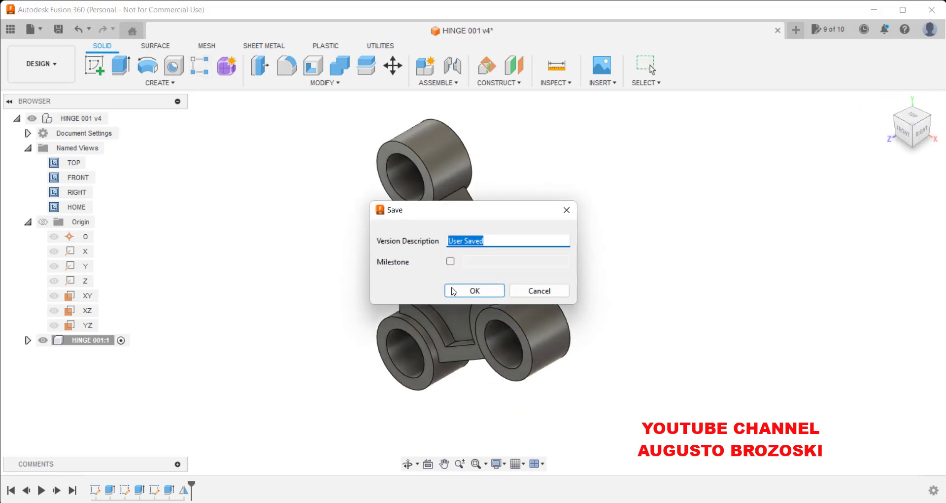
pyautogui.click(454, 291)
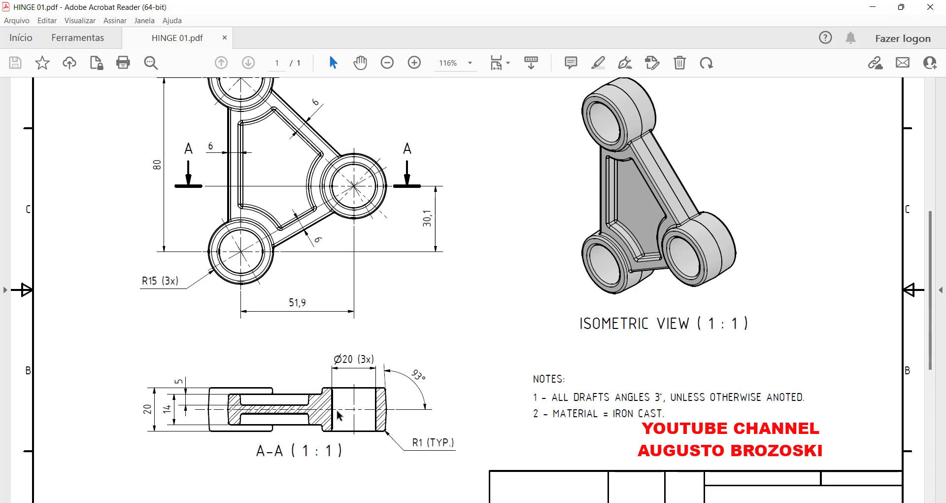
# Switch to Fusion 360 and start a Draft of the Fixed Parting Line type.
pyautogui.scroll(1, 339, 419)
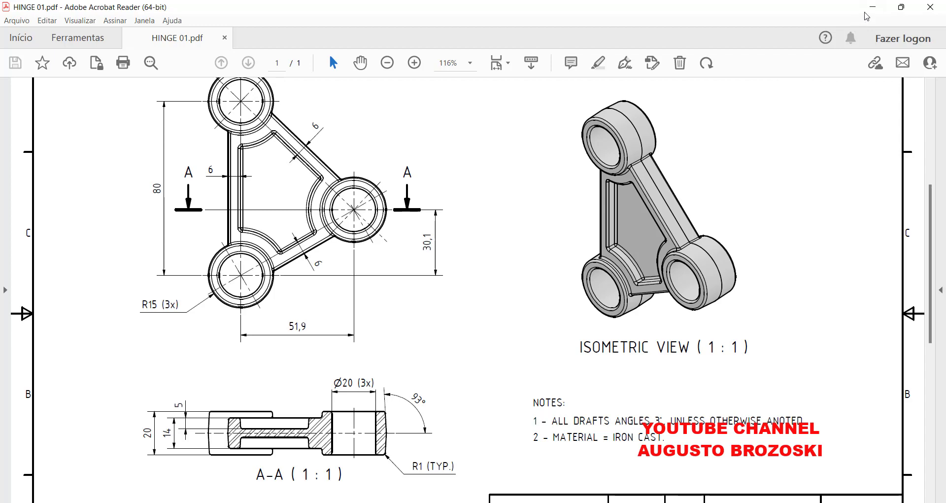
pyautogui.click(873, 7)
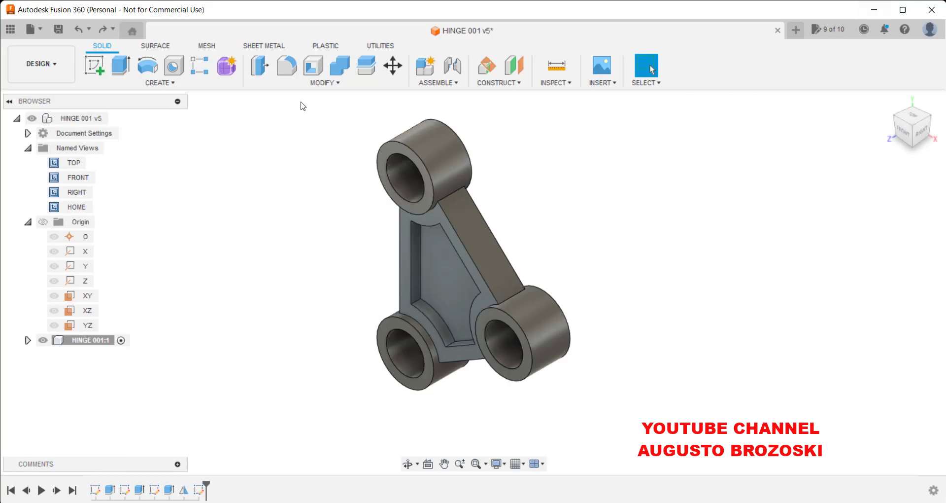
pyautogui.click(312, 85)
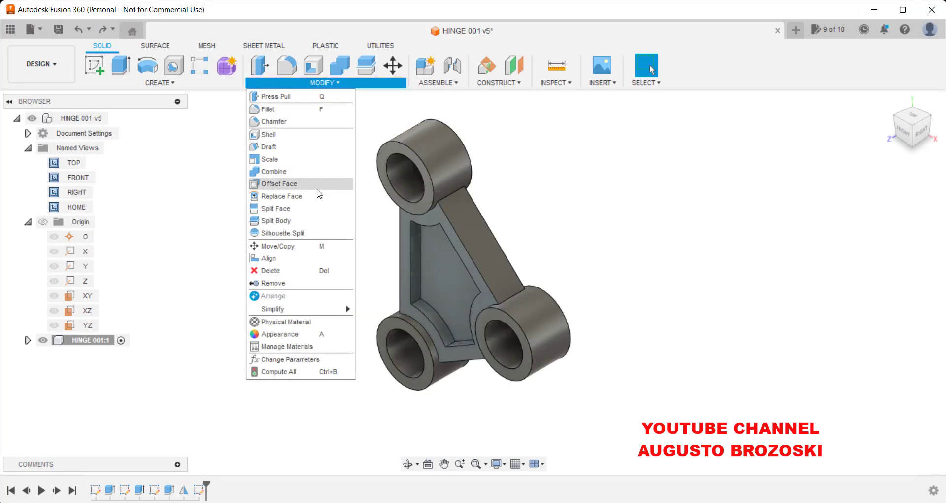
pyautogui.click(270, 149)
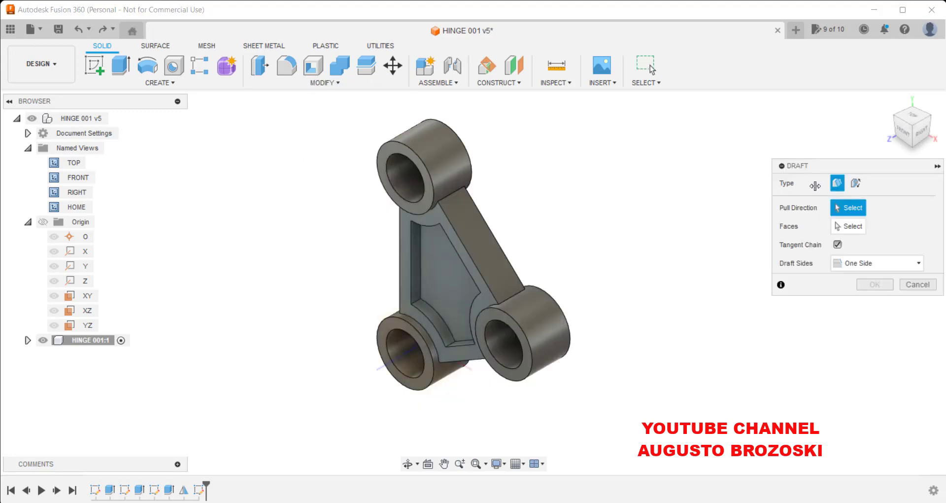
pyautogui.click(856, 185)
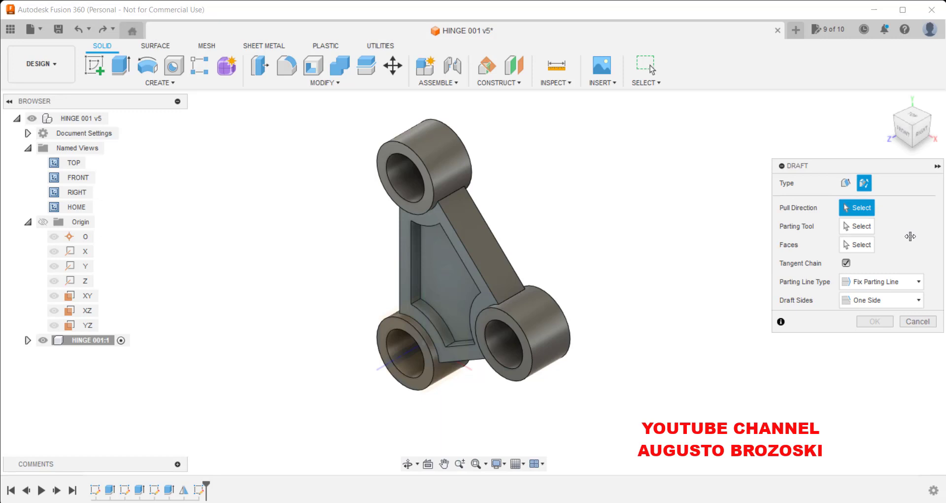
pyautogui.click(861, 245)
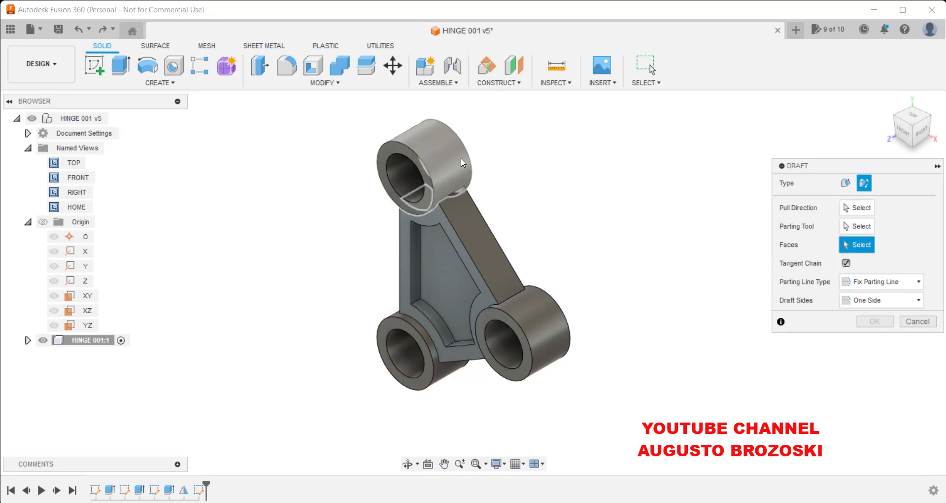
# Select the outer side faces of the three bosses and the web edges as the faces to draft.
pyautogui.click(448, 158)
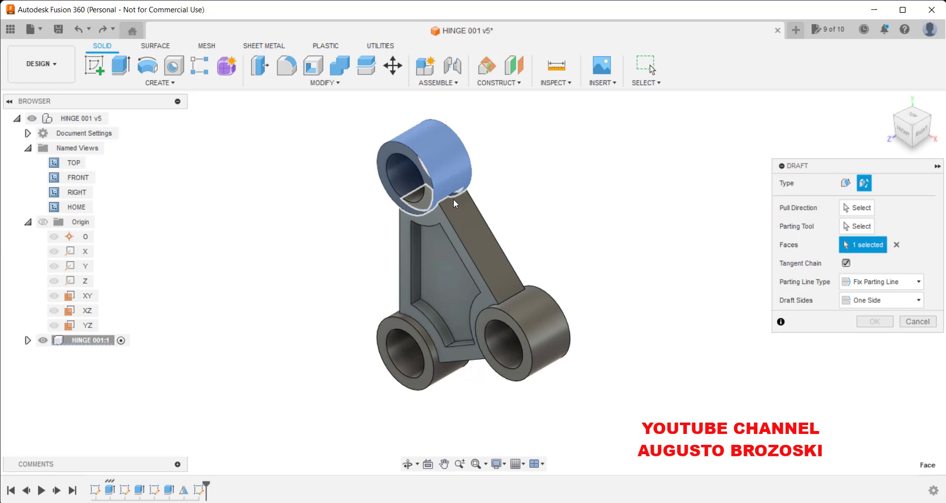
pyautogui.click(481, 248)
pyautogui.click(532, 315)
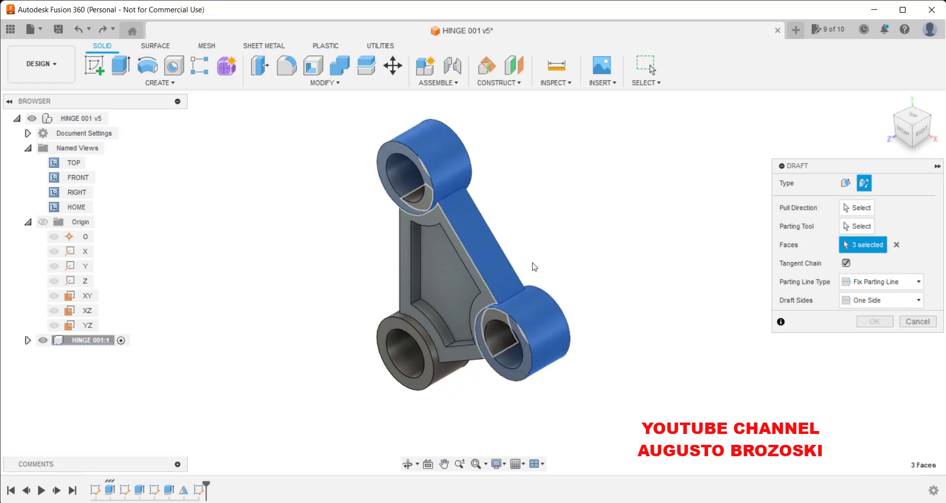
pyautogui.keyDown('shift'); pyautogui.moveTo(535, 268); pyautogui.dragTo(552, 161, button='middle'); pyautogui.keyUp('shift')
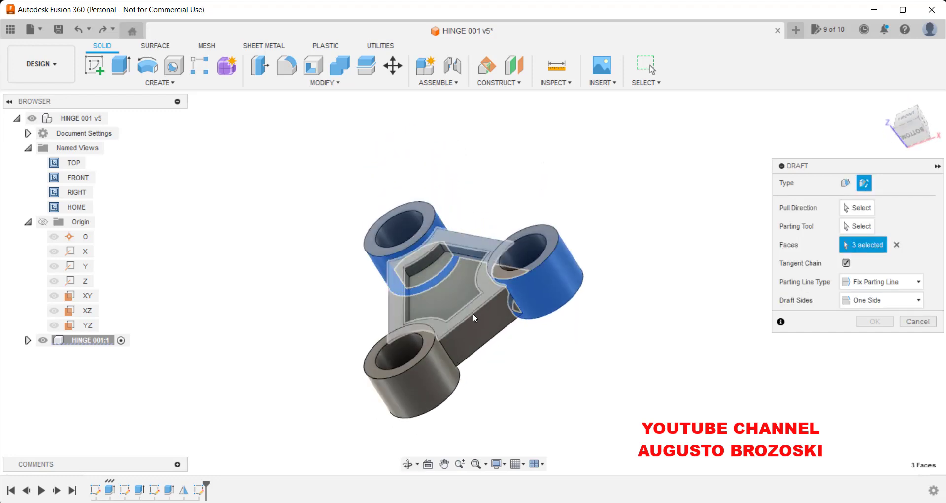
pyautogui.click(425, 384)
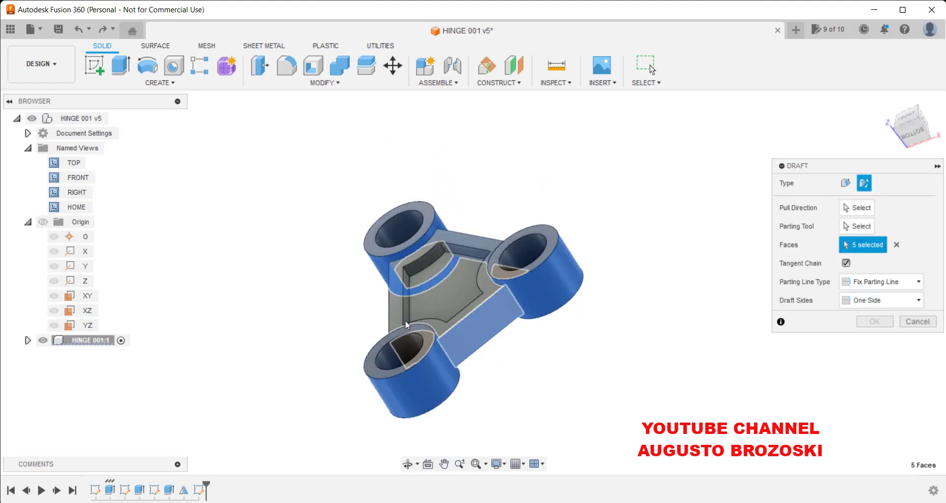
pyautogui.keyDown('shift'); pyautogui.moveTo(405, 320); pyautogui.dragTo(441, 242, button='middle'); pyautogui.keyUp('shift')
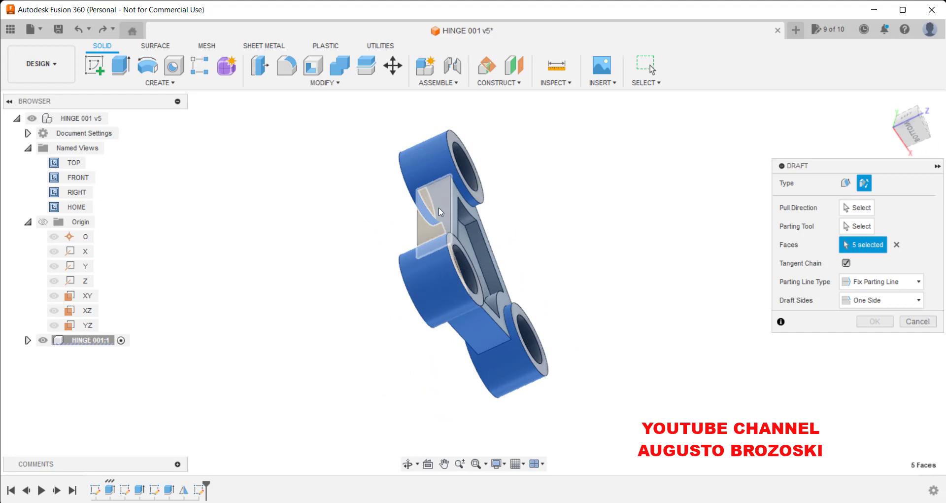
pyautogui.click(471, 221)
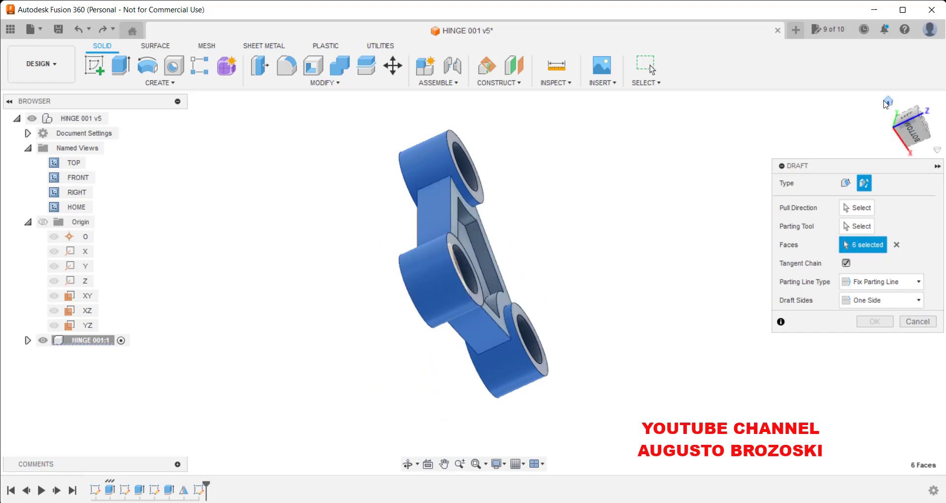
# Set the pull direction to a boss end face and the parting tool to the XY plane.
pyautogui.click(889, 102)
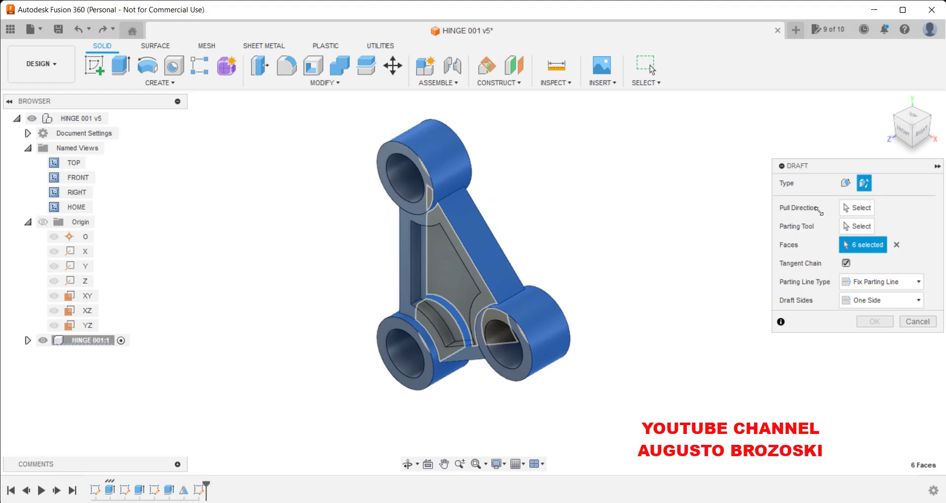
pyautogui.click(857, 207)
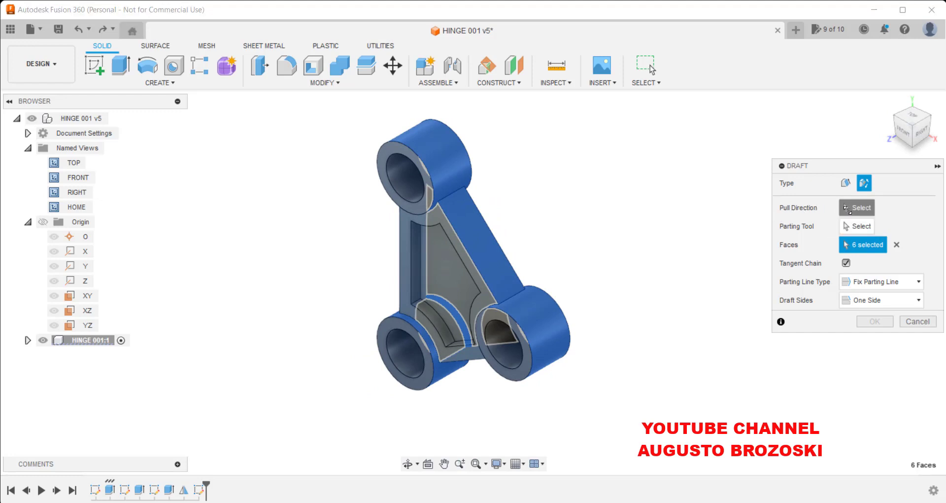
pyautogui.click(386, 153)
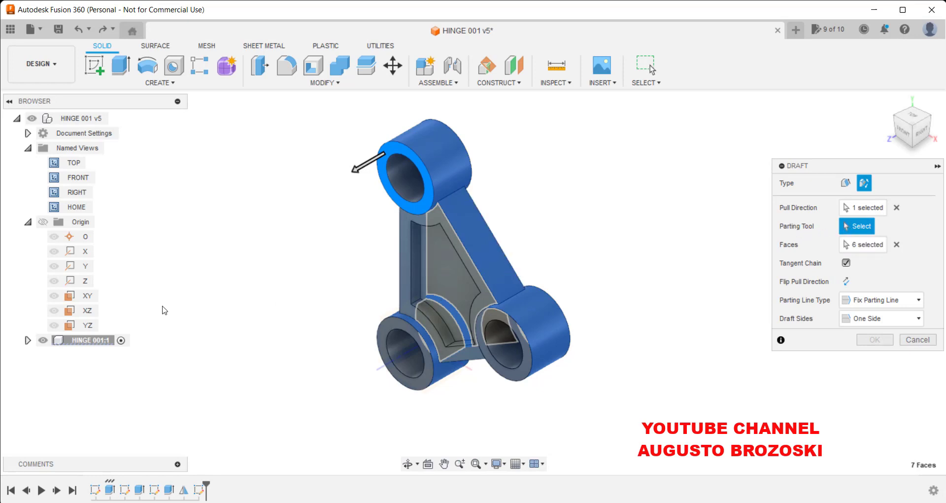
pyautogui.click(85, 296)
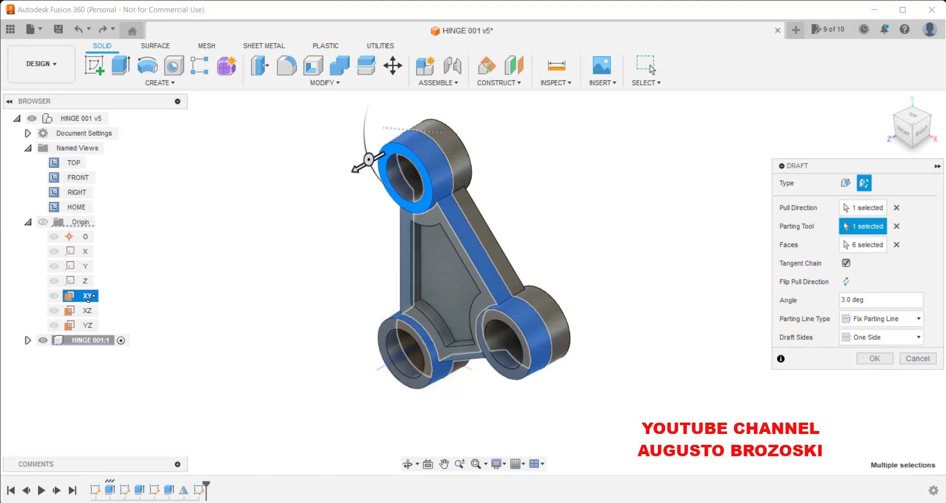
# Set the draft sides to Symmetric and apply the draft.
pyautogui.click(922, 137)
pyautogui.scroll(5, 457, 137)
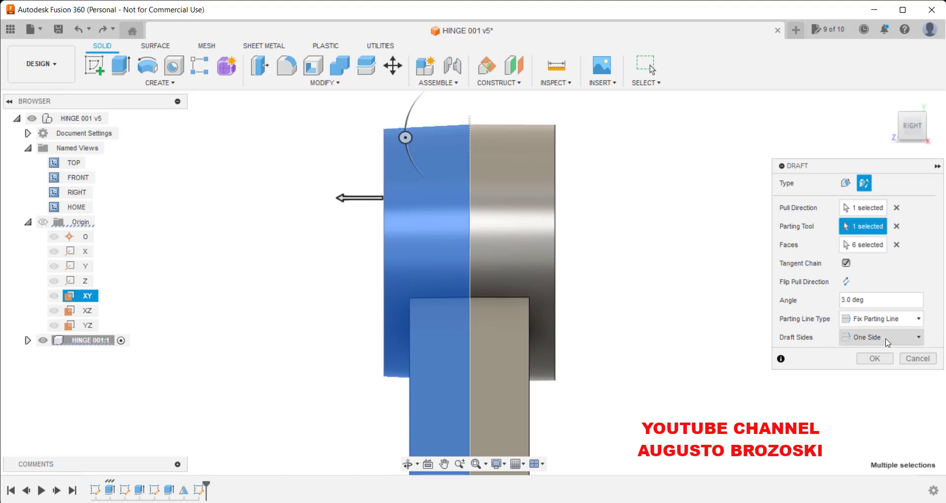
pyautogui.click(910, 337)
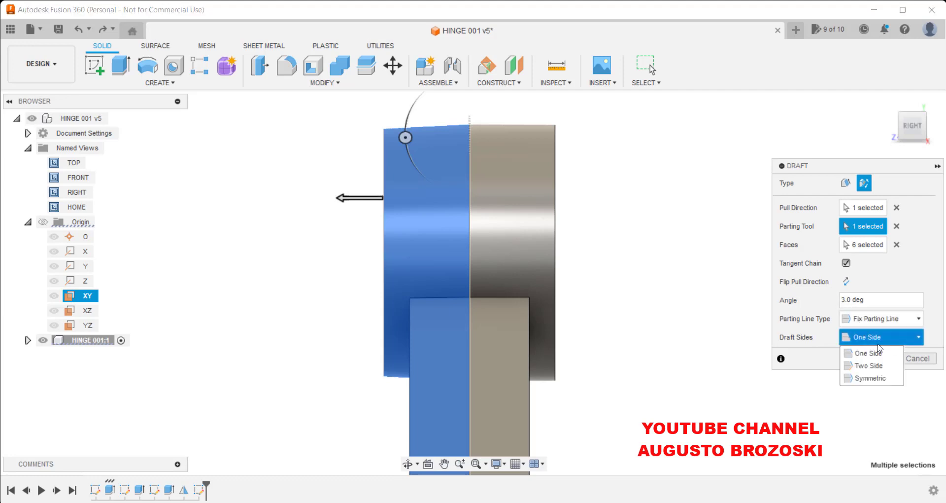
pyautogui.click(871, 378)
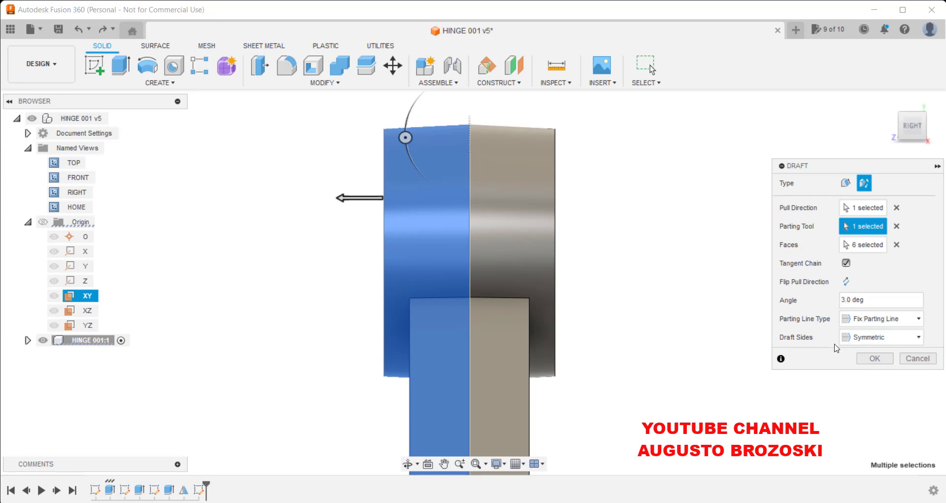
pyautogui.click(871, 358)
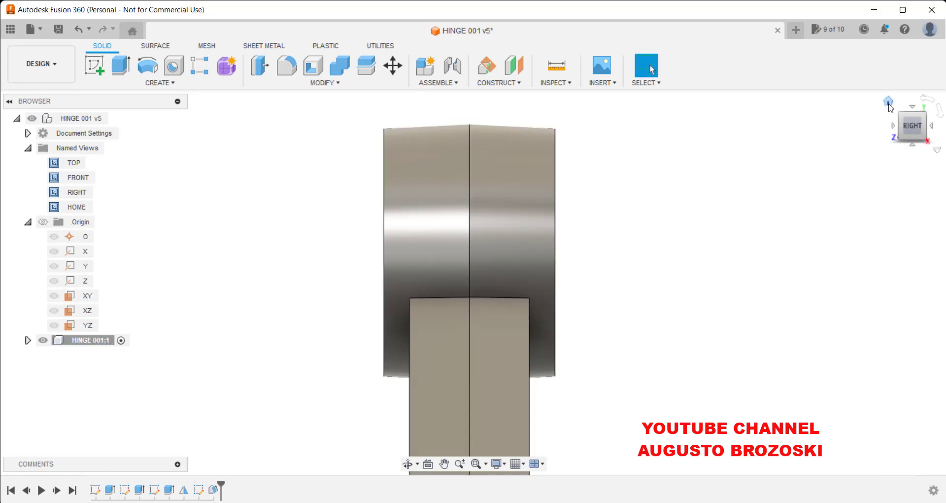
# Save the design as a new version with the default description.
pyautogui.click(889, 103)
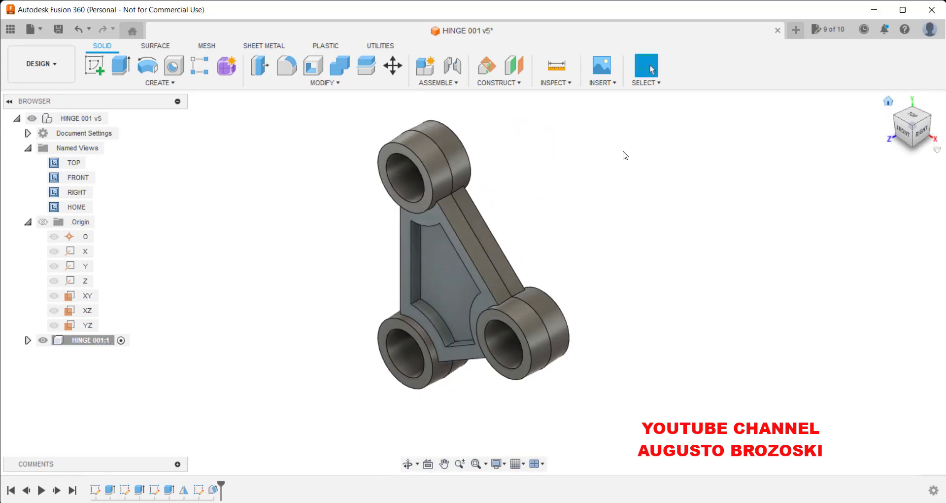
pyautogui.click(58, 30)
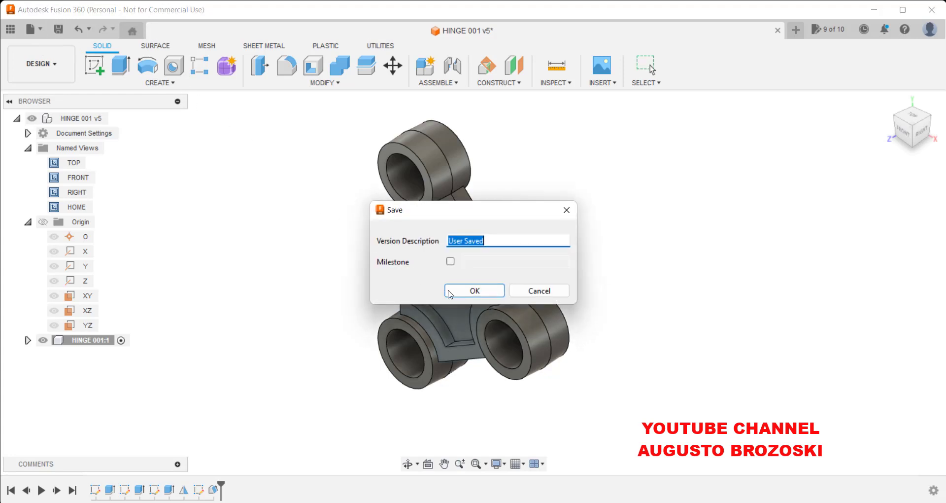
pyautogui.click(472, 291)
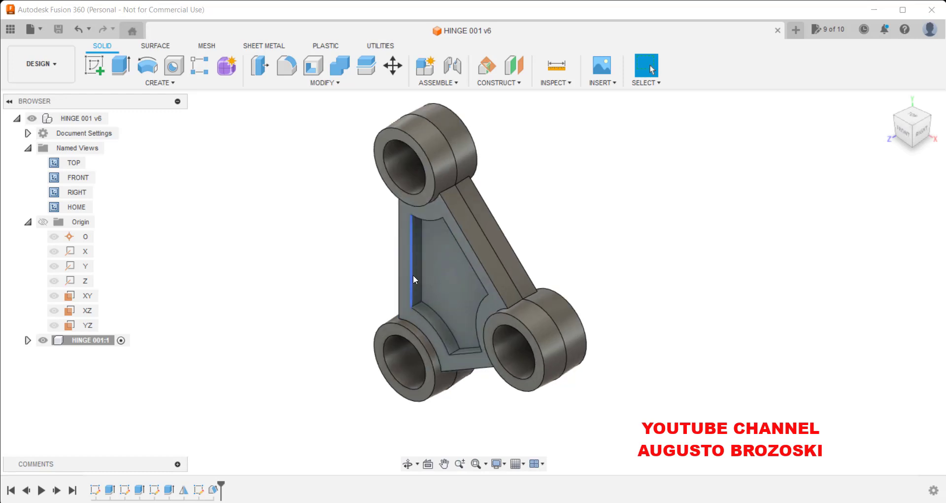
# Examine the section A-A and plan view of the PDF drawing for the pocket edge details.
pyautogui.scroll(4, 413, 274)
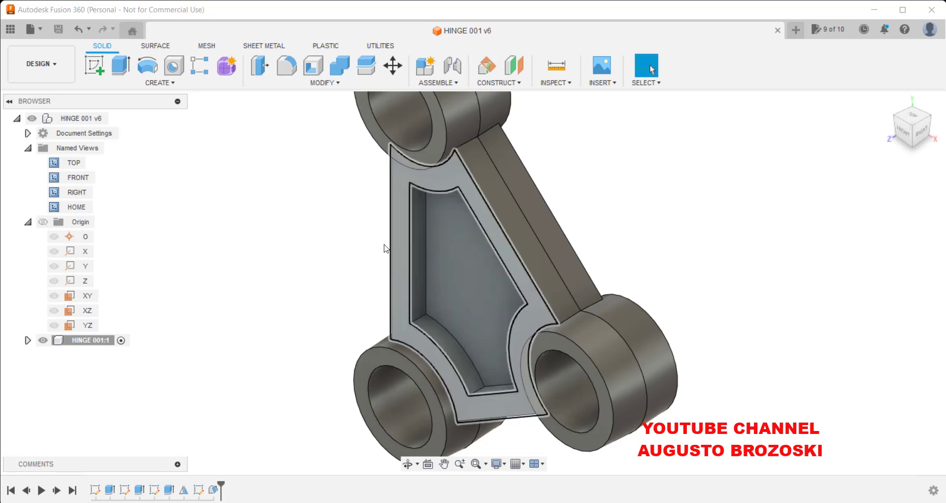
pyautogui.click(345, 502)
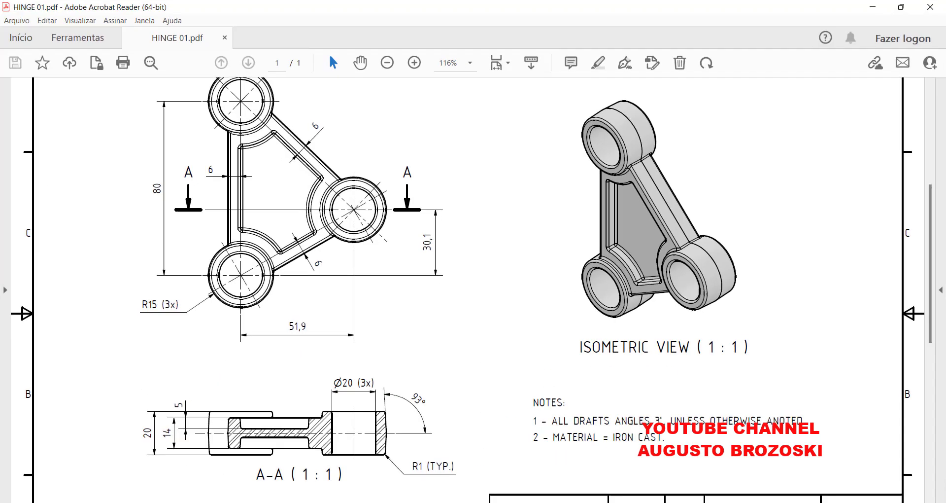
pyautogui.doubleClick(415, 64)
pyautogui.scroll(-5, 356, 347)
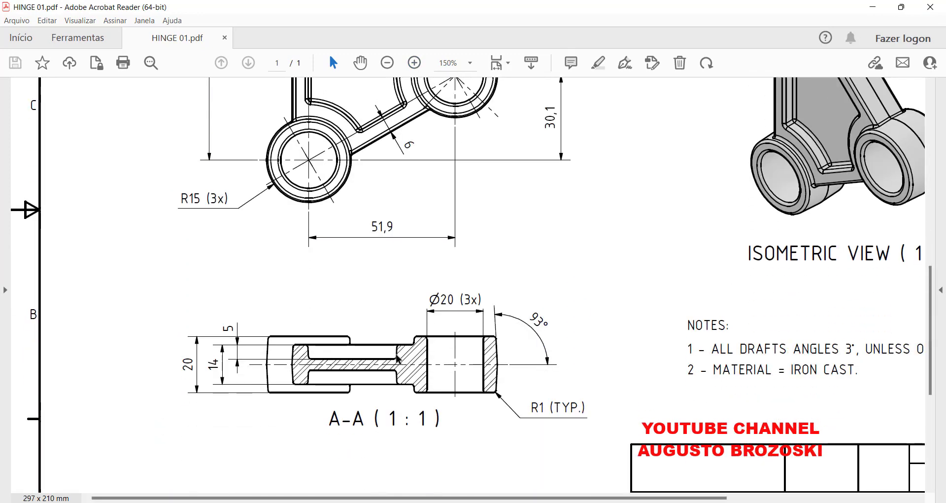
pyautogui.scroll(3, 335, 380)
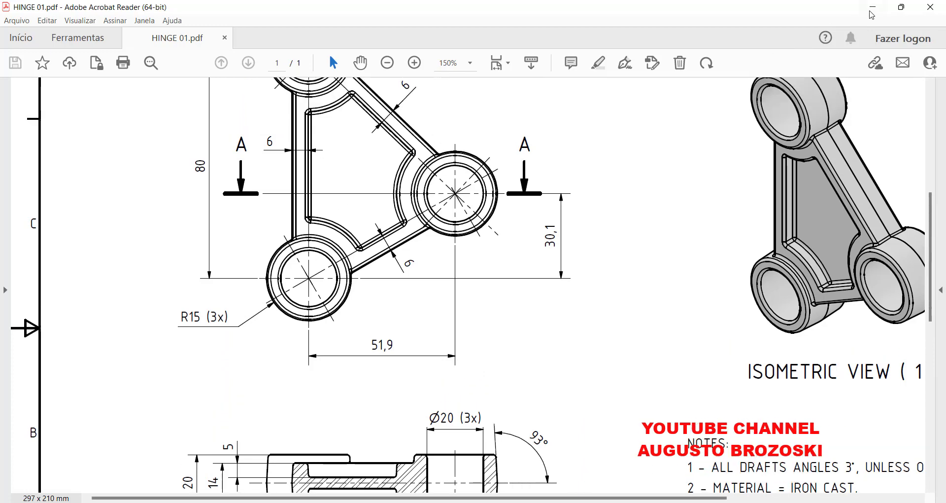
pyautogui.click(873, 9)
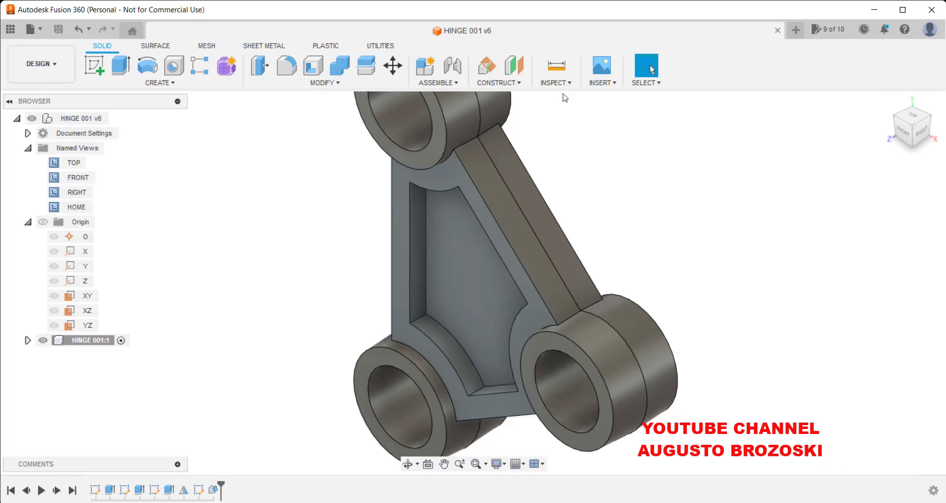
# Start a Distance and Angle chamfer and select the six top edges of the front web pocket.
pyautogui.click(320, 85)
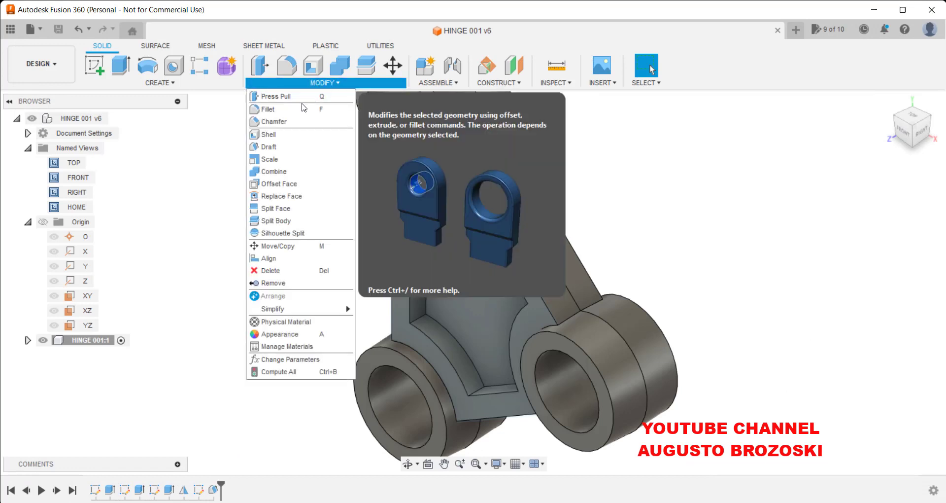
pyautogui.click(283, 123)
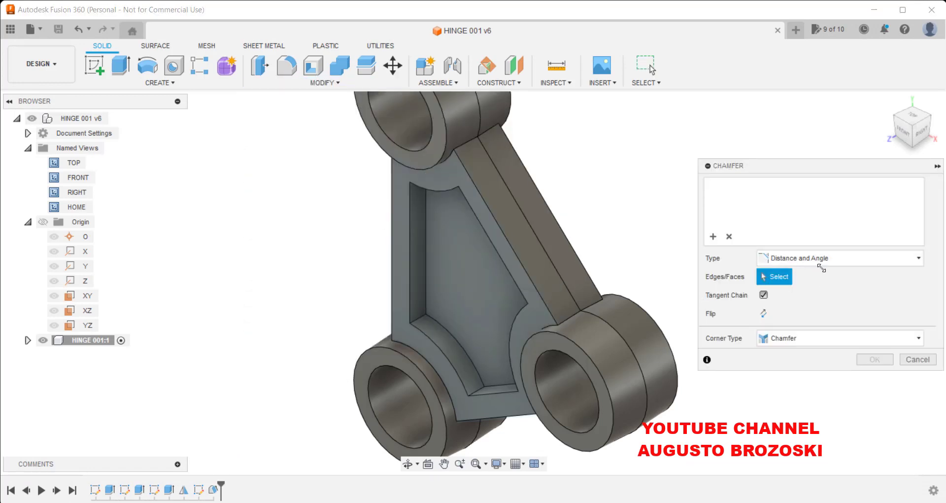
pyautogui.click(905, 261)
pyautogui.click(846, 258)
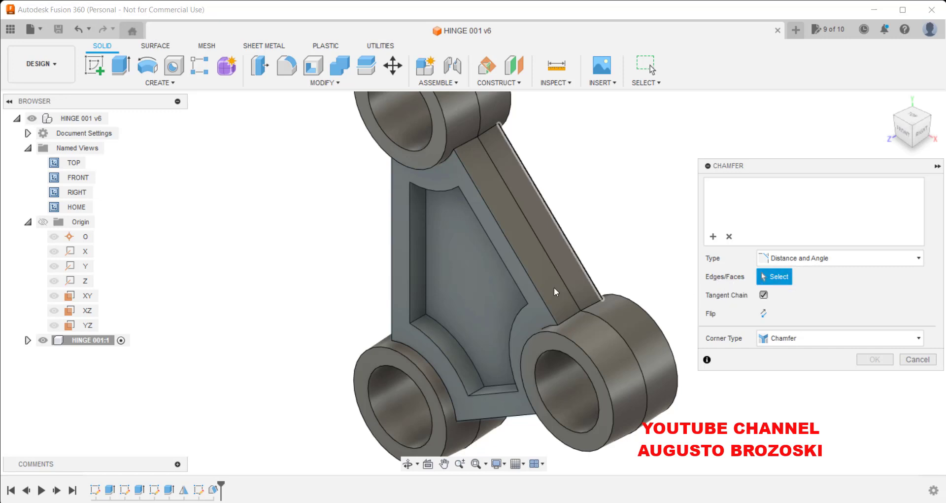
pyautogui.click(425, 252)
pyautogui.click(442, 329)
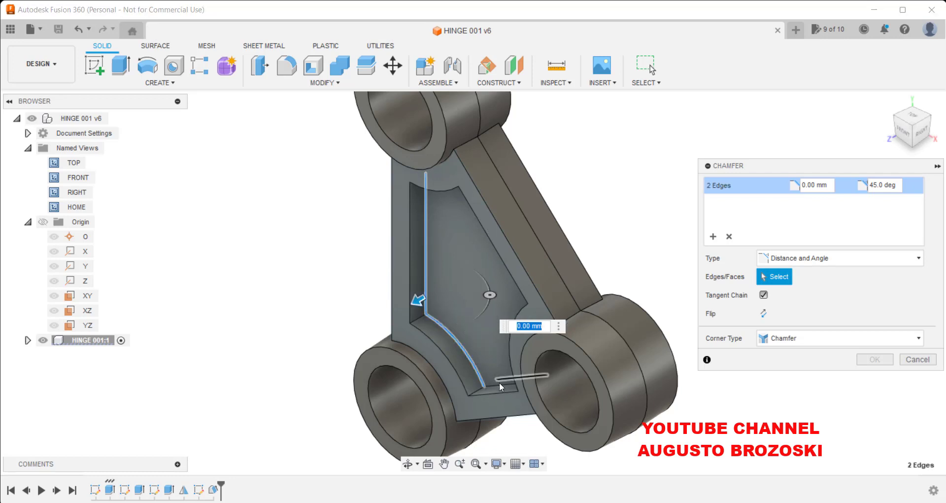
pyautogui.click(402, 295)
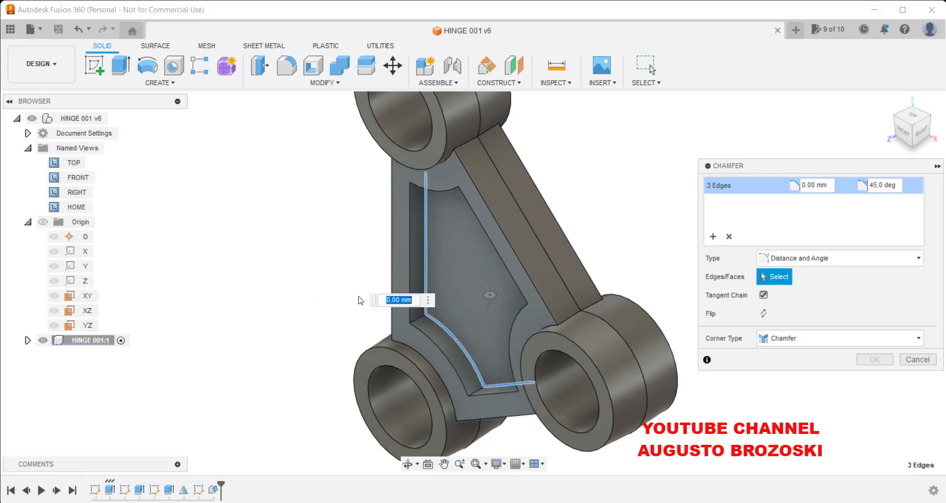
pyautogui.keyDown('shift'); pyautogui.moveTo(361, 299); pyautogui.dragTo(427, 199, button='middle'); pyautogui.keyUp('shift')
pyautogui.click(454, 192)
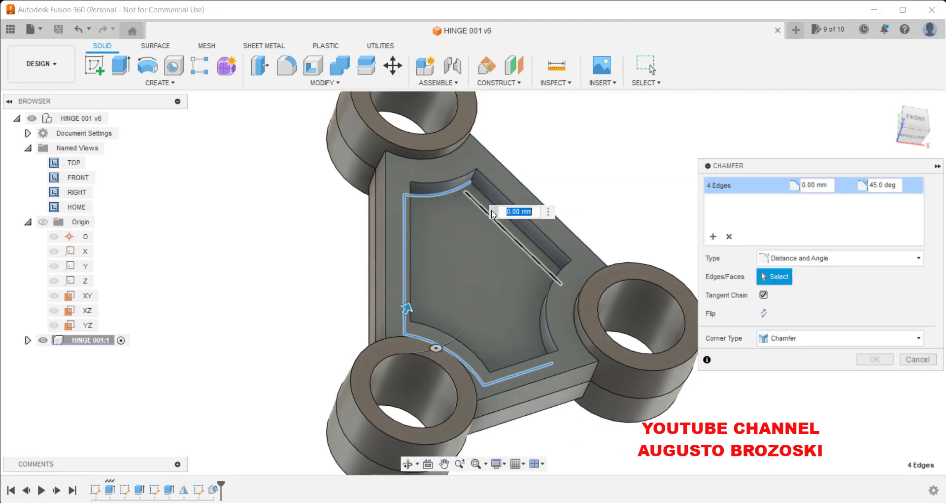
pyautogui.click(525, 240)
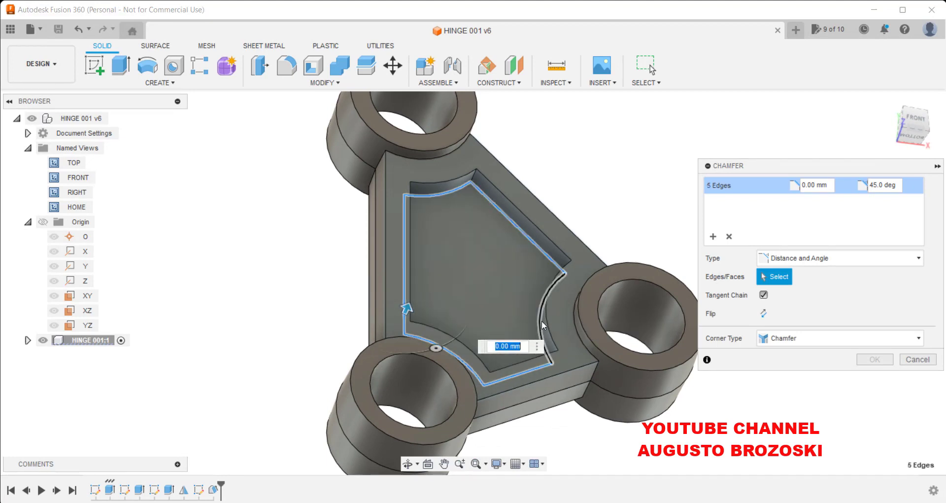
pyautogui.click(542, 321)
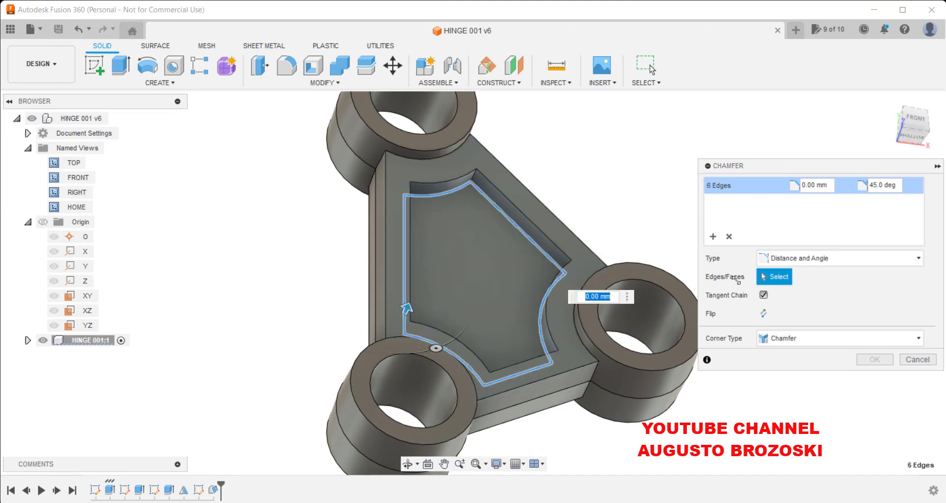
# Set the chamfer distance to 5 mm and the angle to 3 deg, then apply it.
pyautogui.click(803, 190)
pyautogui.write('5')
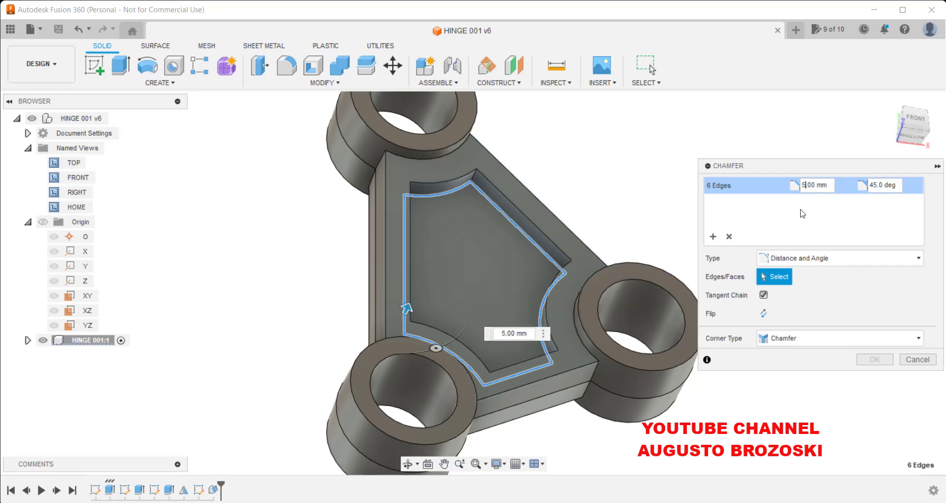
pyautogui.click(875, 185)
pyautogui.press('BackSpace')
pyautogui.press('Delete')
pyautogui.press('Delete')
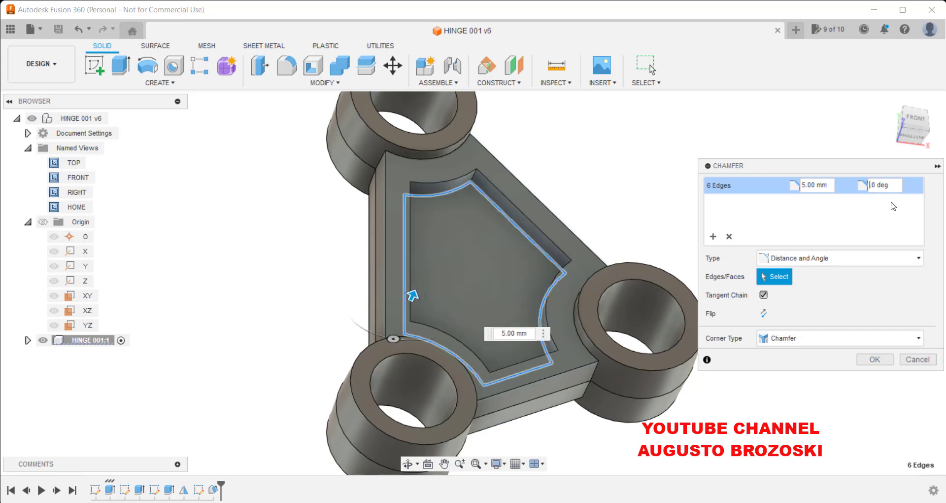
pyautogui.write('3.')
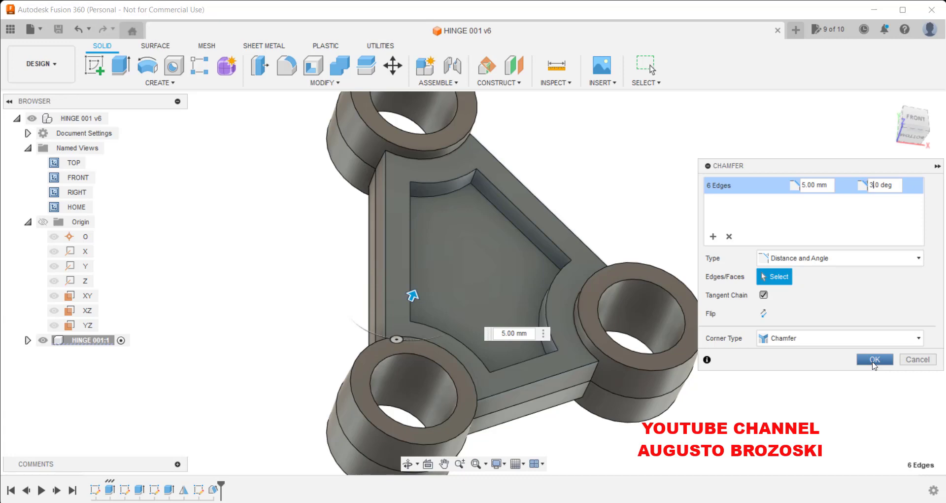
pyautogui.click(874, 359)
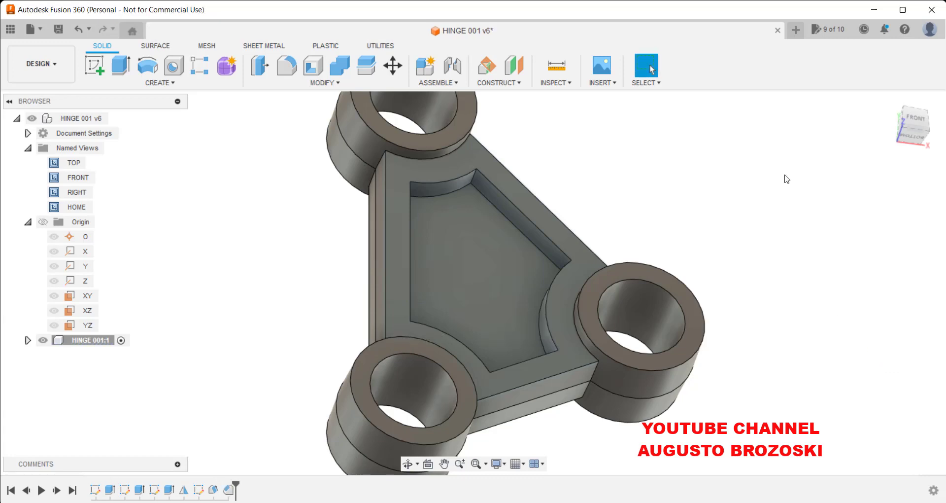
# Inspect the chamfered front pocket edges closely from the front view.
pyautogui.click(917, 121)
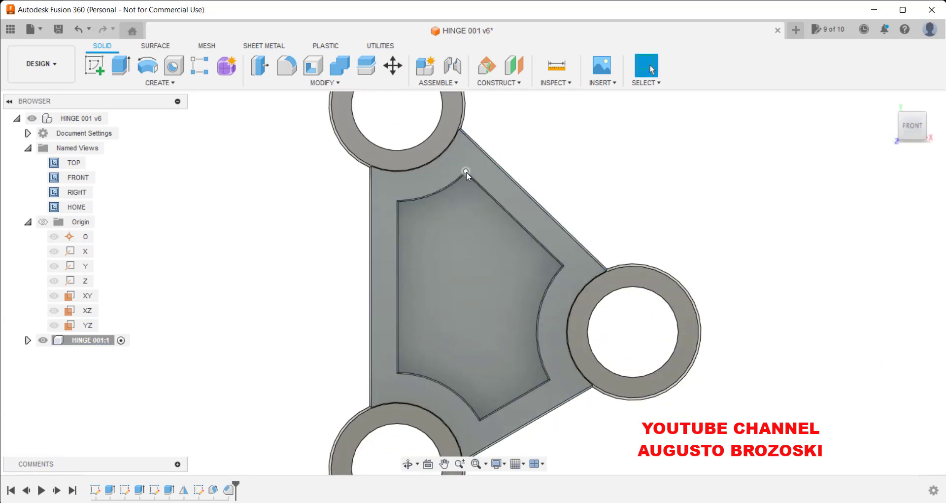
pyautogui.scroll(5, 467, 173)
pyautogui.scroll(6, 466, 173)
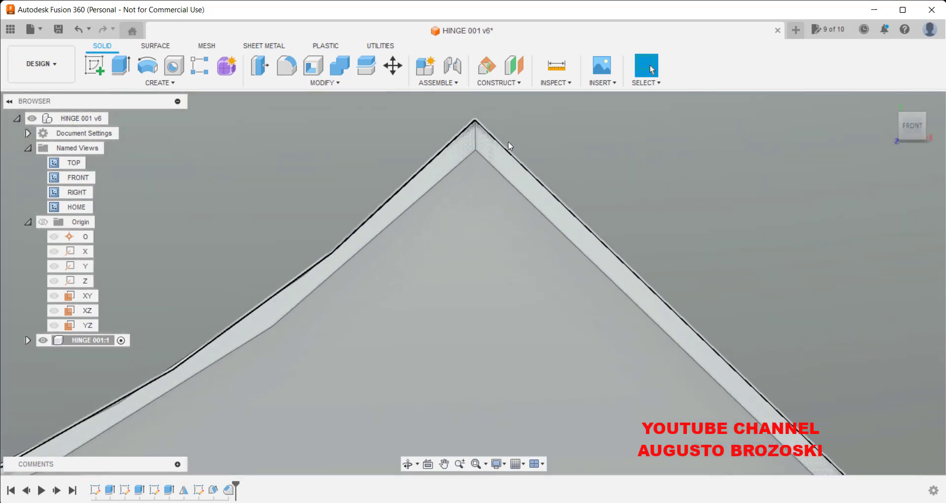
pyautogui.scroll(-5, 441, 215)
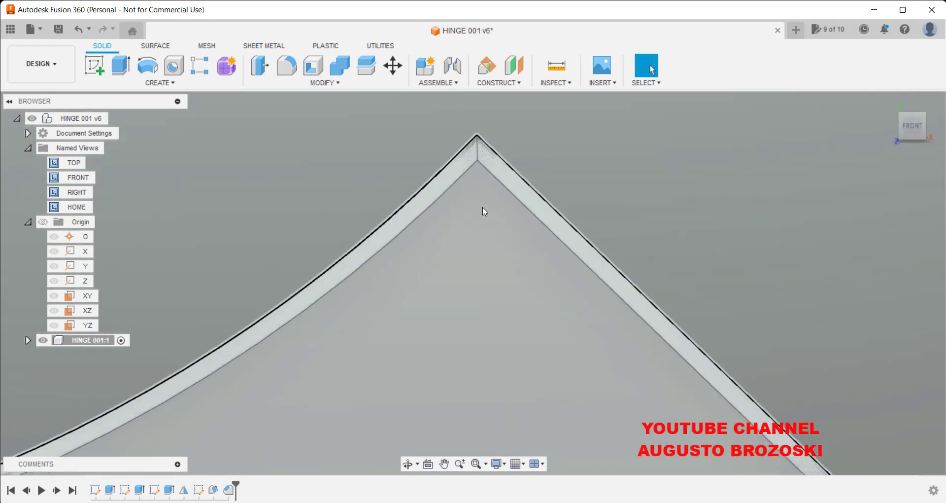
pyautogui.scroll(-2, 484, 264)
pyautogui.keyDown('shift'); pyautogui.moveTo(489, 260); pyautogui.dragTo(619, 186, button='middle'); pyautogui.keyUp('shift')
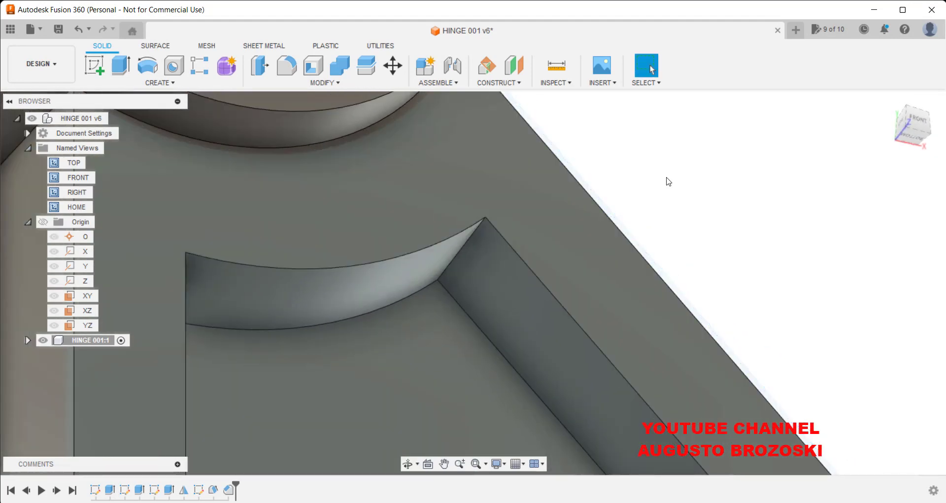
pyautogui.click(889, 106)
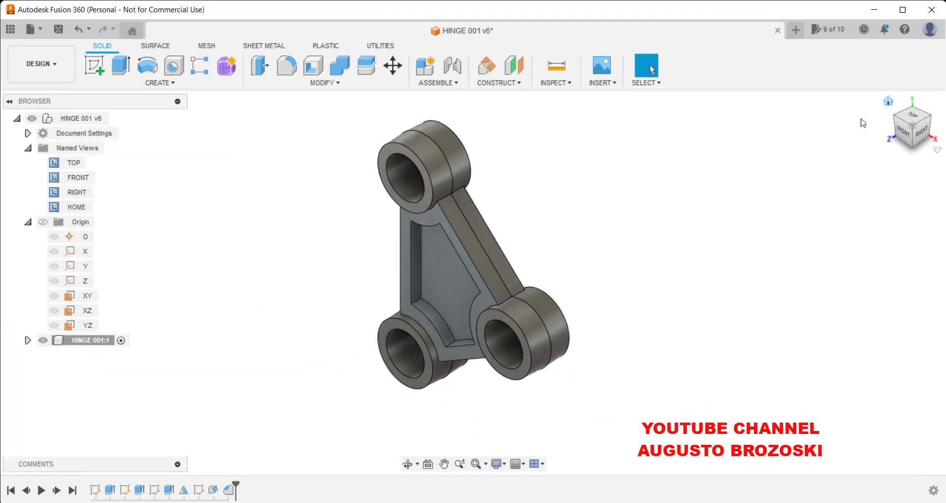
# Start another Distance and Angle chamfer and select the six top edges of the back web pocket.
pyautogui.click(933, 121)
pyautogui.scroll(5, 526, 278)
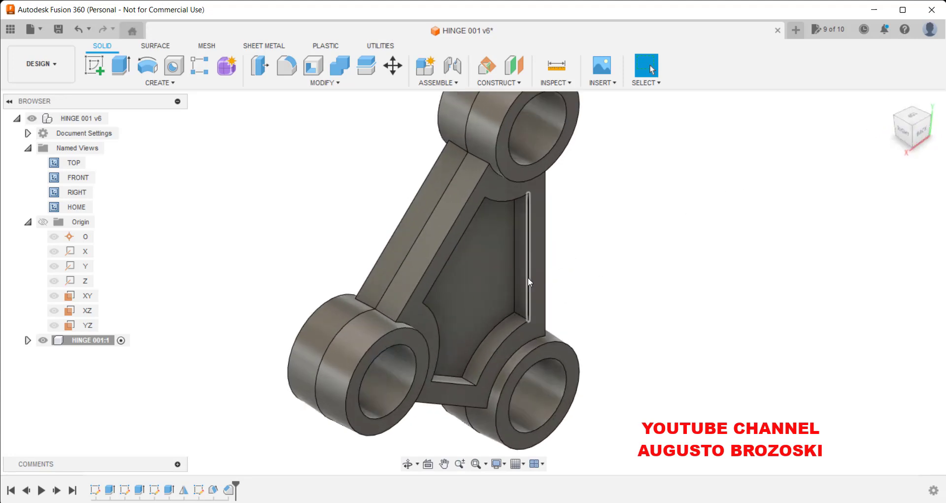
pyautogui.click(320, 87)
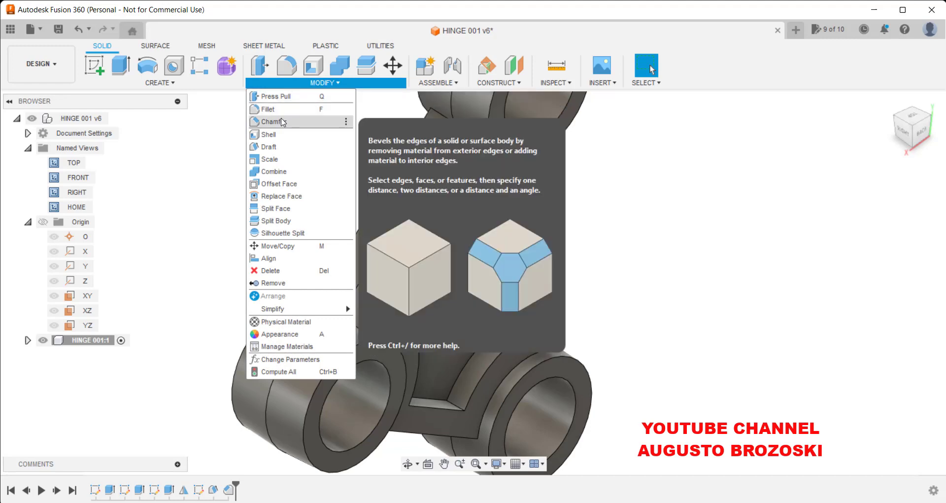
pyautogui.click(283, 122)
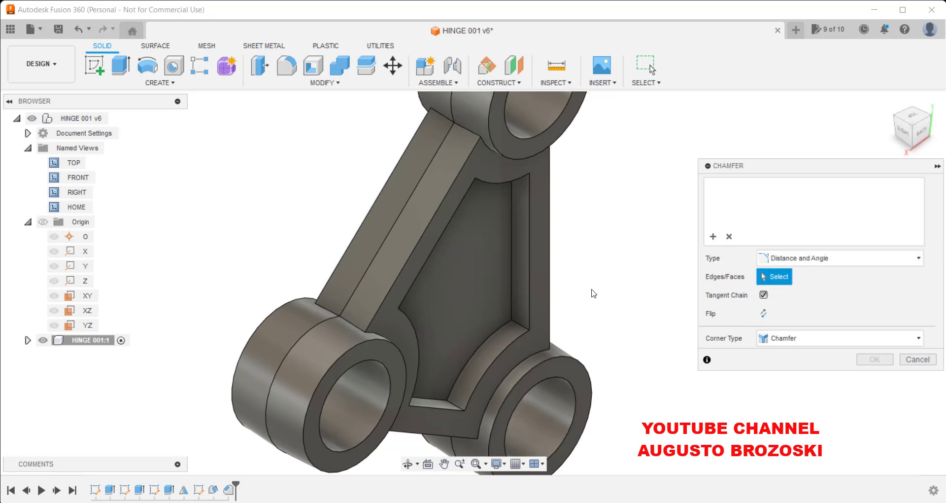
pyautogui.click(512, 270)
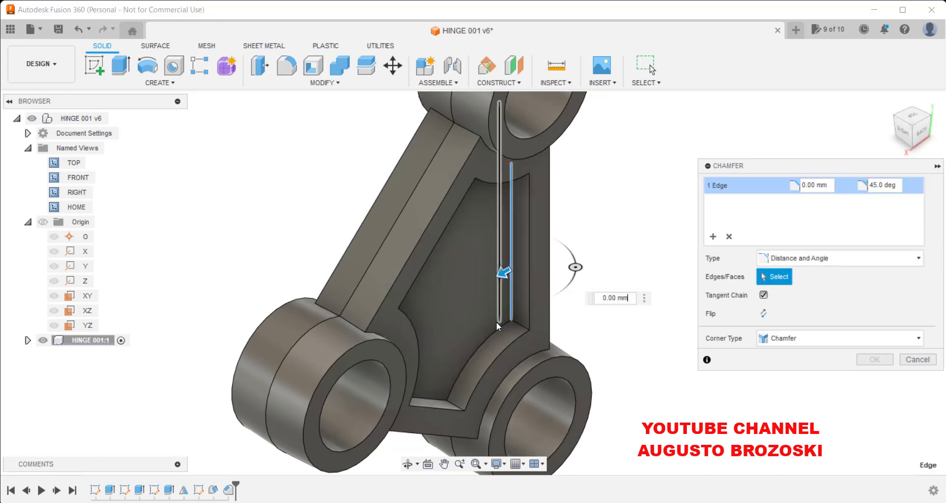
pyautogui.click(478, 348)
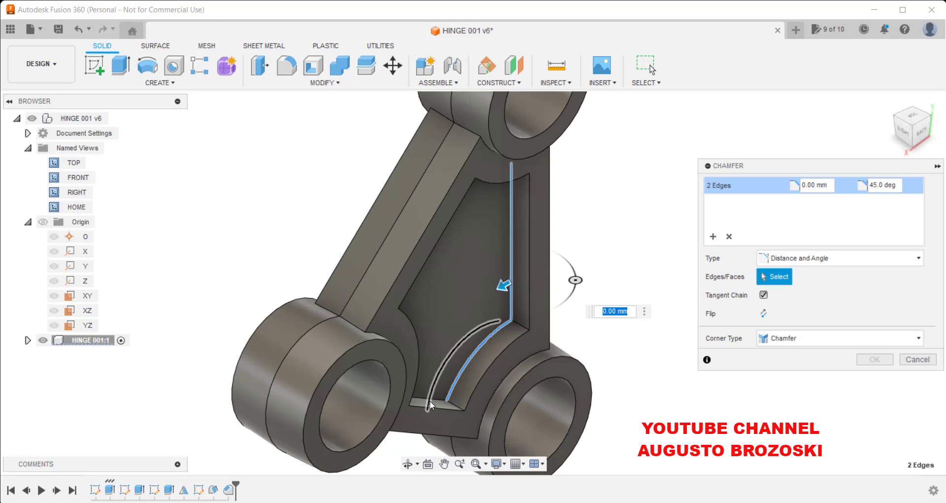
pyautogui.click(425, 398)
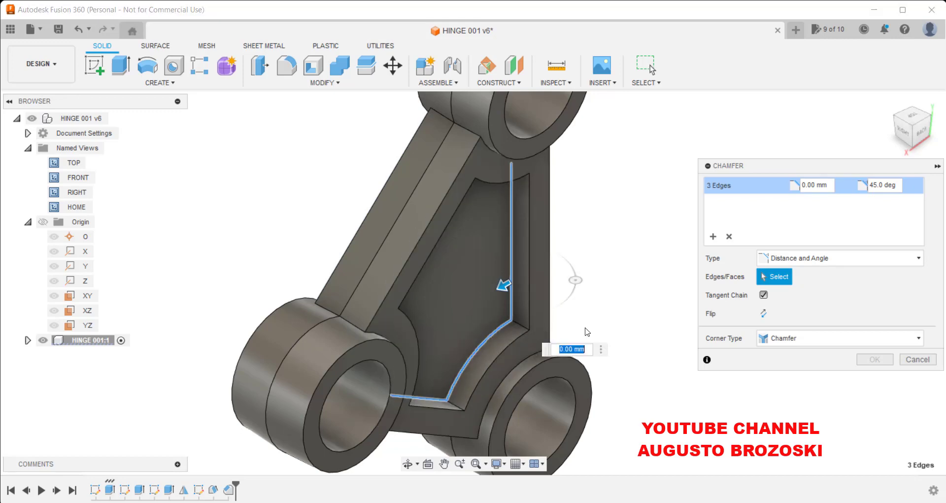
pyautogui.keyDown('shift'); pyautogui.moveTo(635, 268); pyautogui.dragTo(531, 197, button='middle'); pyautogui.keyUp('shift')
pyautogui.click(484, 171)
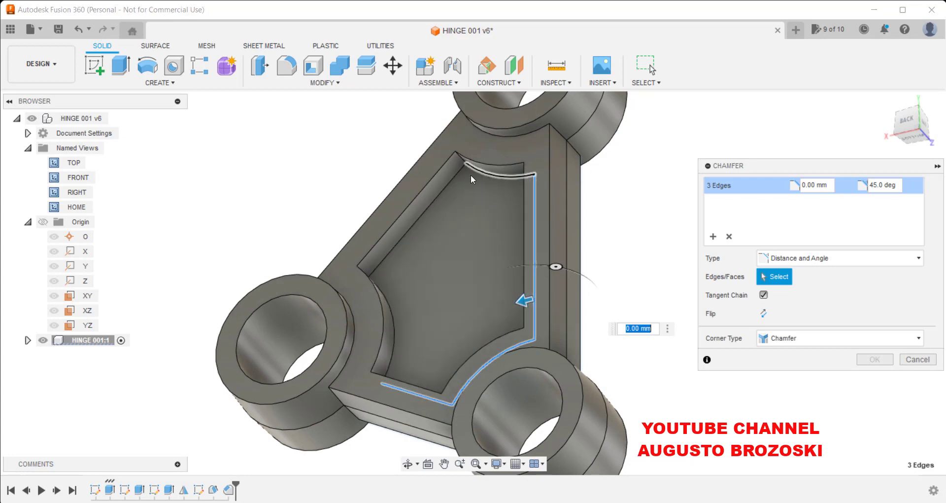
pyautogui.click(448, 184)
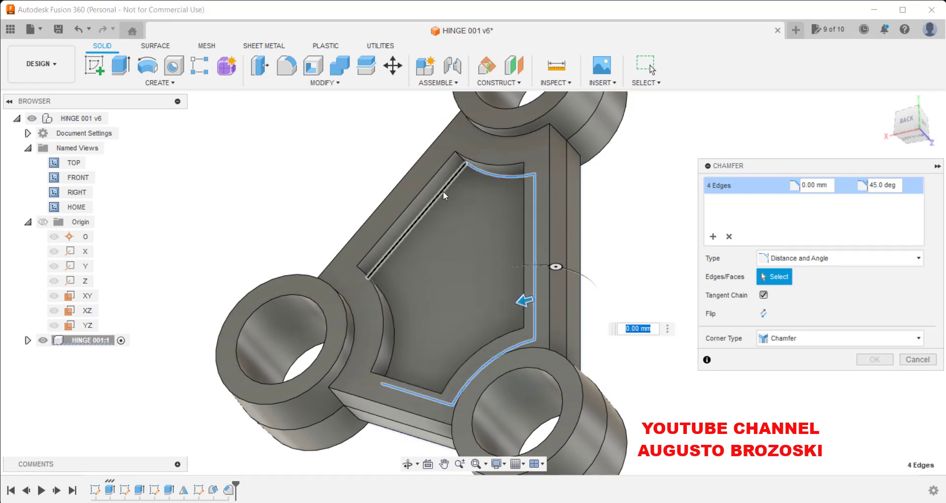
pyautogui.click(394, 327)
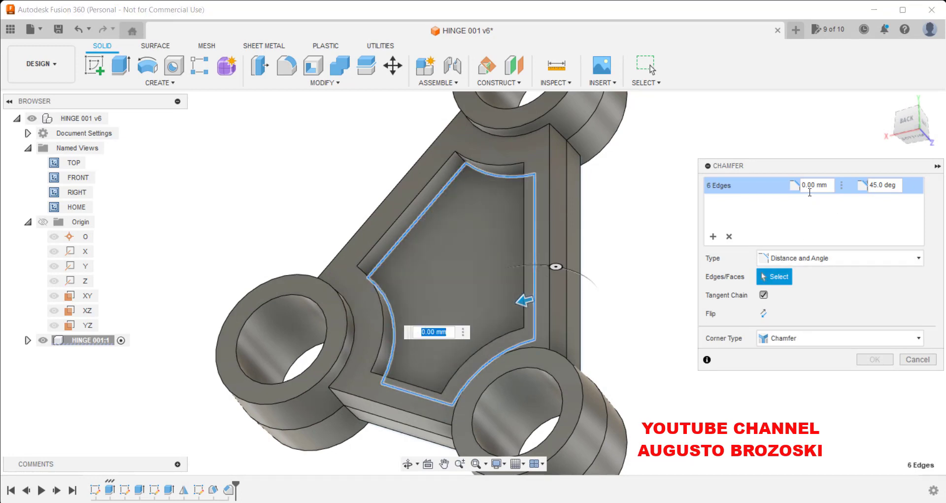
# Set the chamfer to 5 mm and 3 deg, flip its direction, and apply it.
pyautogui.moveTo(829, 187); pyautogui.dragTo(748, 204)
pyautogui.press('Right')
pyautogui.press('Left')
pyautogui.write('5.')
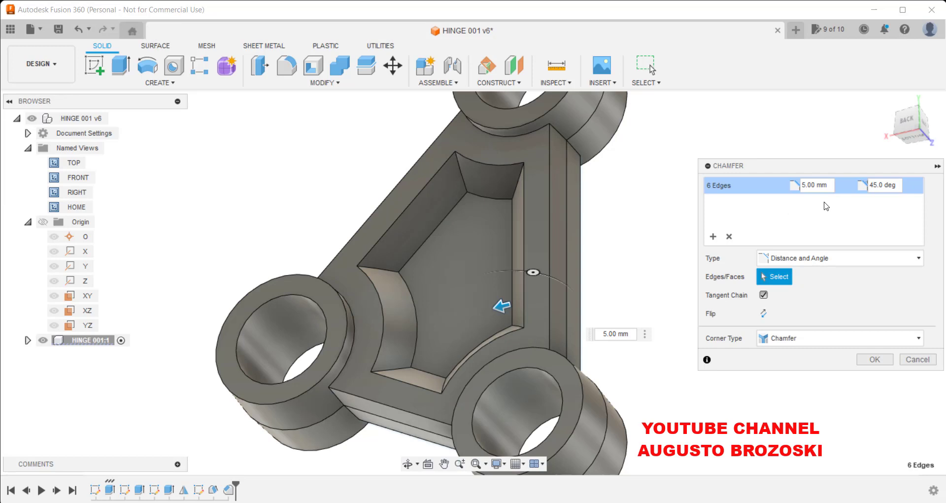
pyautogui.moveTo(876, 184); pyautogui.dragTo(851, 182)
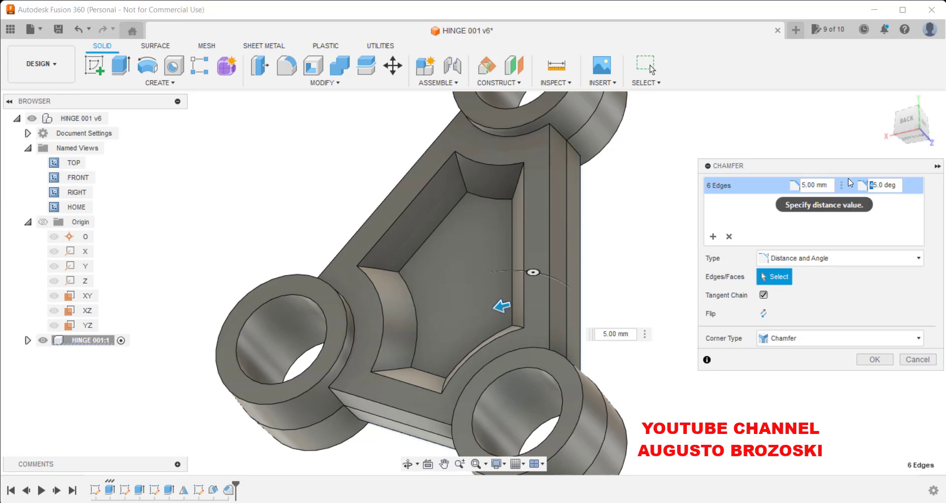
pyautogui.press('Delete')
pyautogui.press('Delete')
pyautogui.press('Delete')
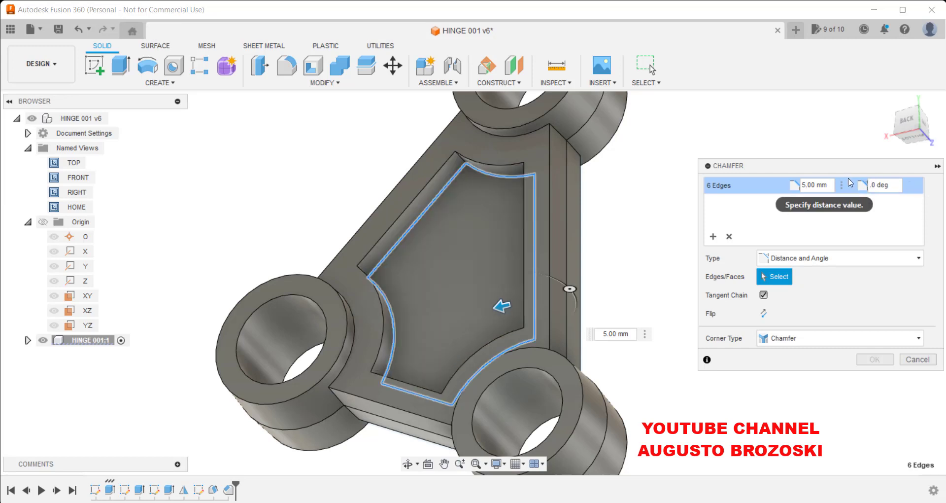
pyautogui.write('3')
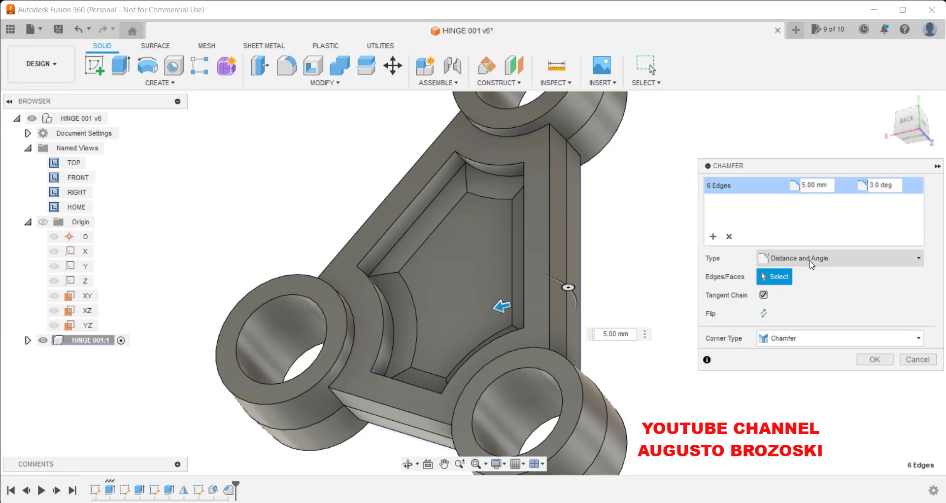
pyautogui.click(763, 313)
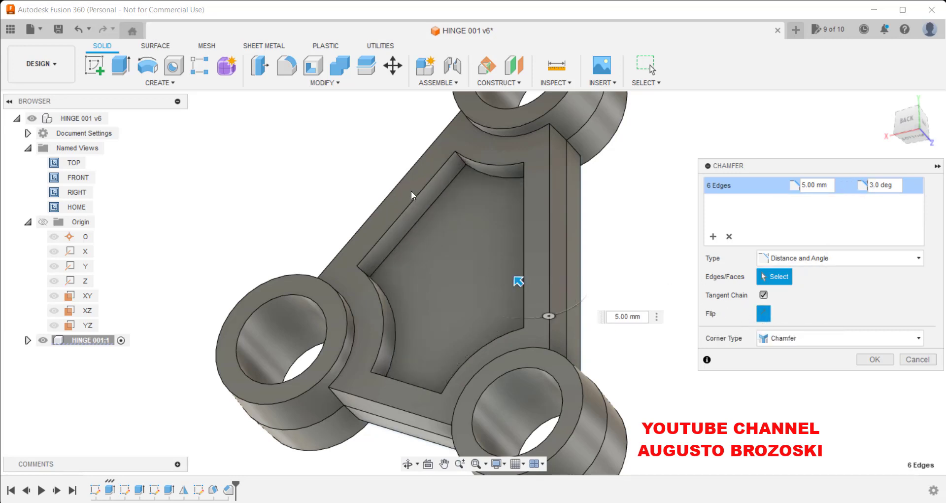
pyautogui.click(870, 363)
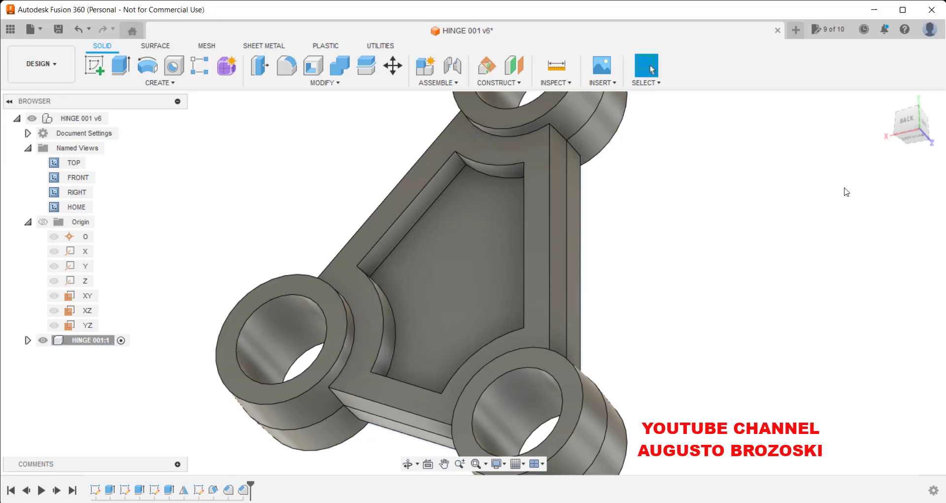
# Inspect the chamfered back pocket edges closely from the back view.
pyautogui.click(909, 127)
pyautogui.scroll(5, 473, 281)
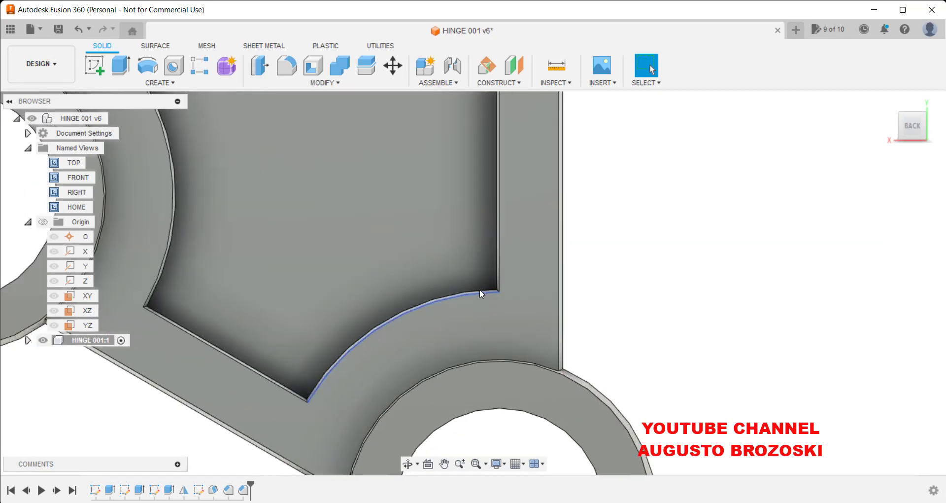
pyautogui.scroll(5, 481, 293)
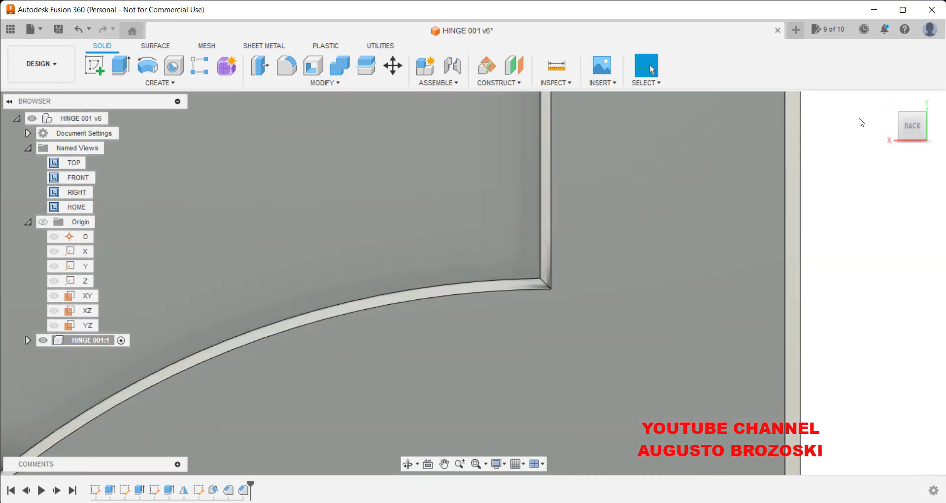
pyautogui.click(887, 101)
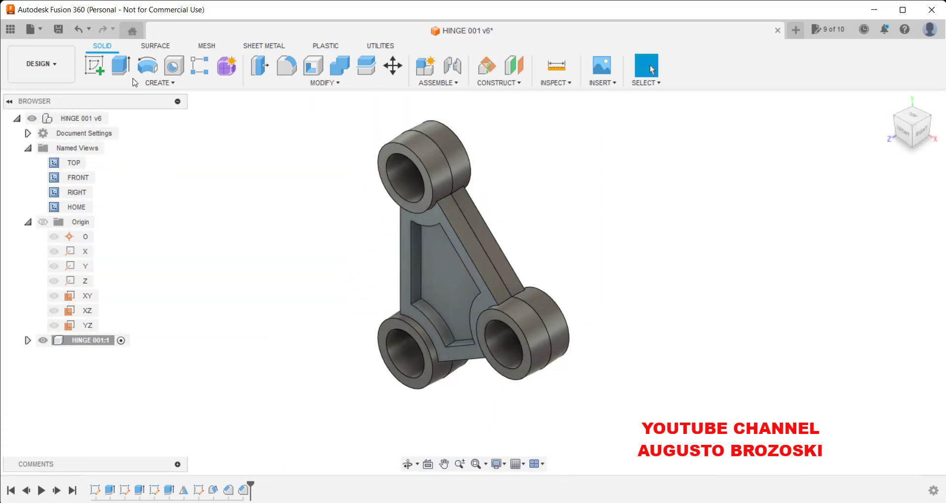
# Save the design as a new version.
pyautogui.click(58, 28)
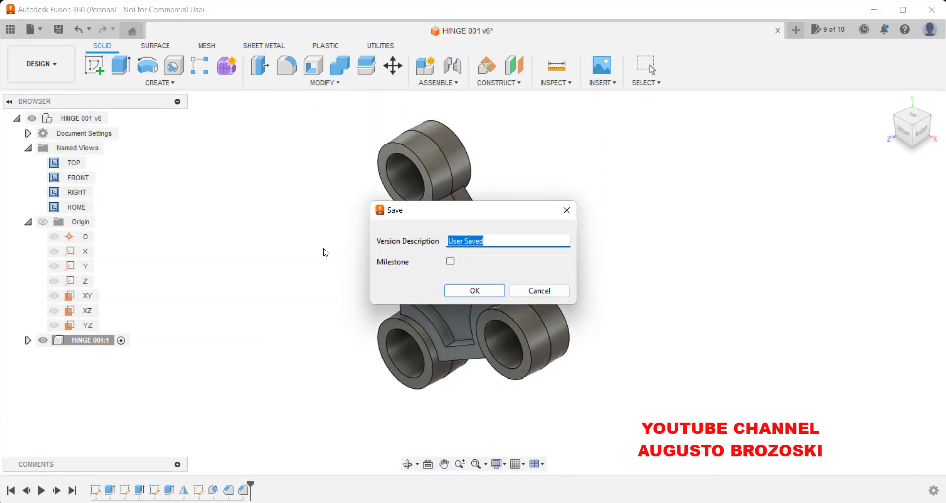
pyautogui.click(462, 288)
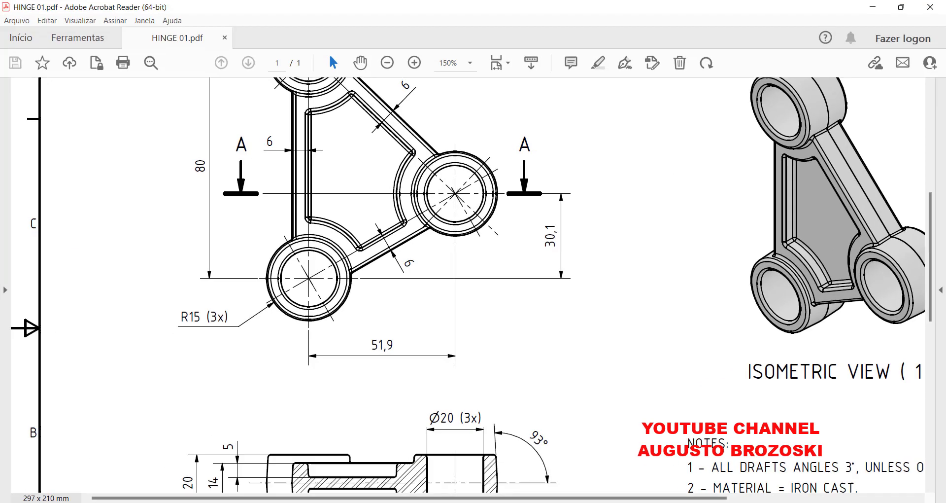
# Check the drawing's section notes, then fillet all edges of the hinge body with a 1 mm radius.
pyautogui.scroll(-3, 383, 392)
pyautogui.scroll(-3, 390, 421)
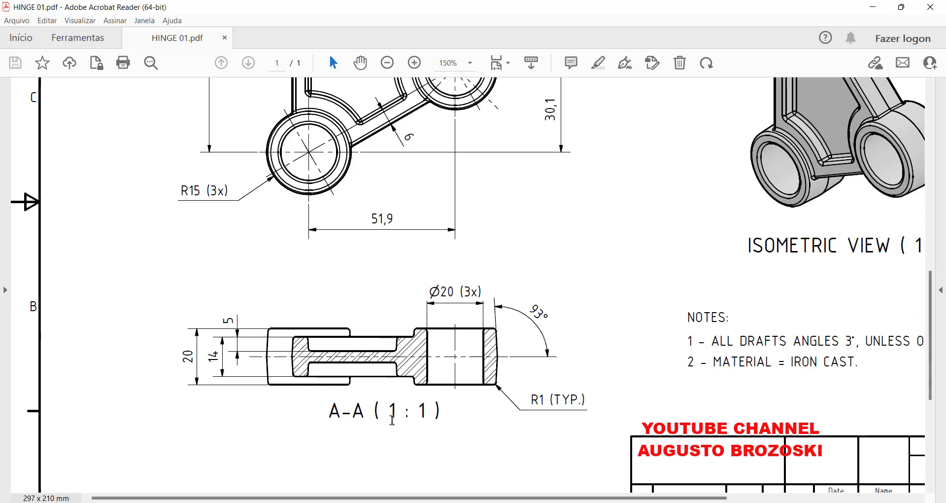
pyautogui.scroll(9, 440, 420)
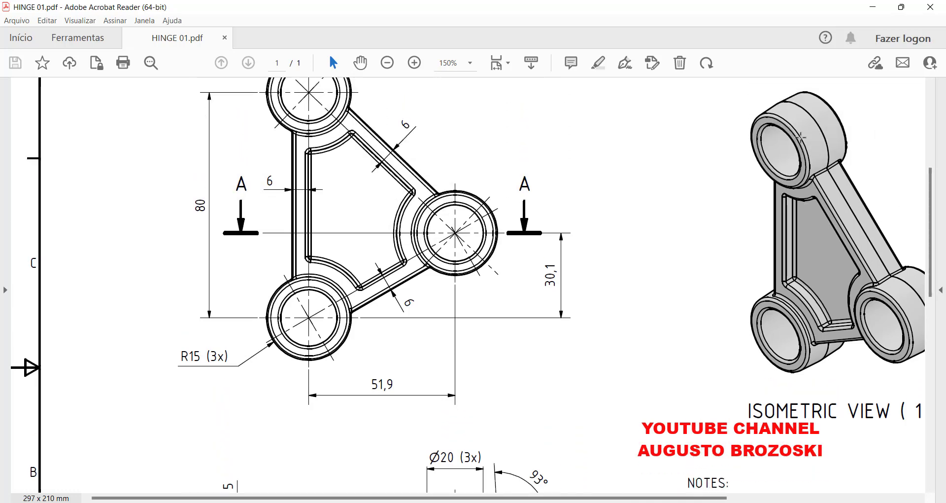
pyautogui.click(875, 12)
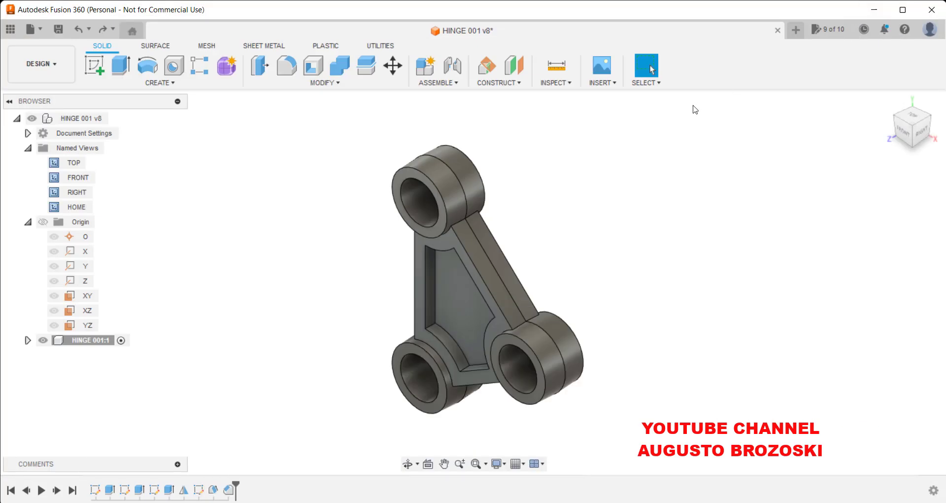
pyautogui.click(288, 68)
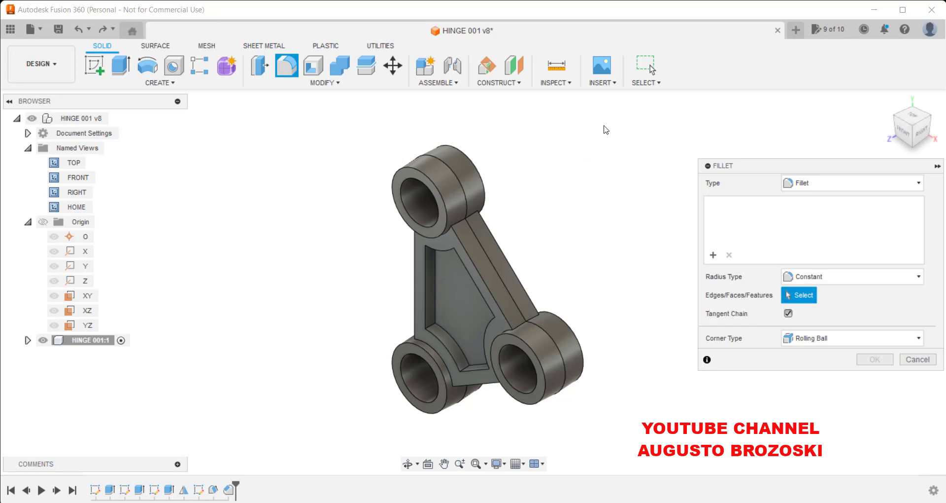
pyautogui.moveTo(604, 125); pyautogui.dragTo(365, 436)
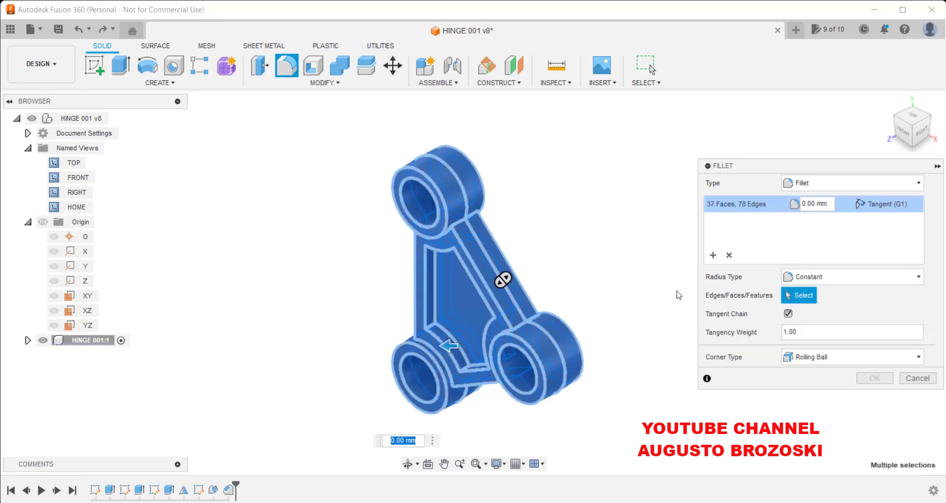
pyautogui.click(800, 204)
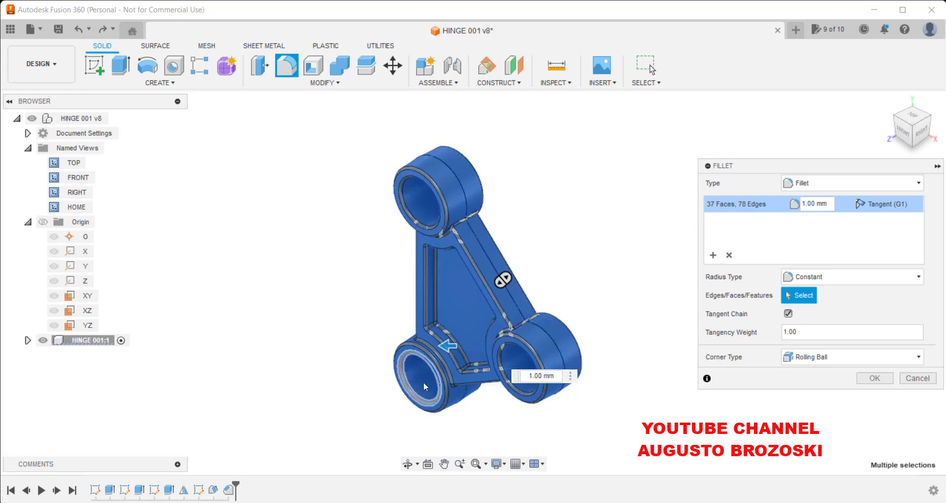
pyautogui.click(865, 381)
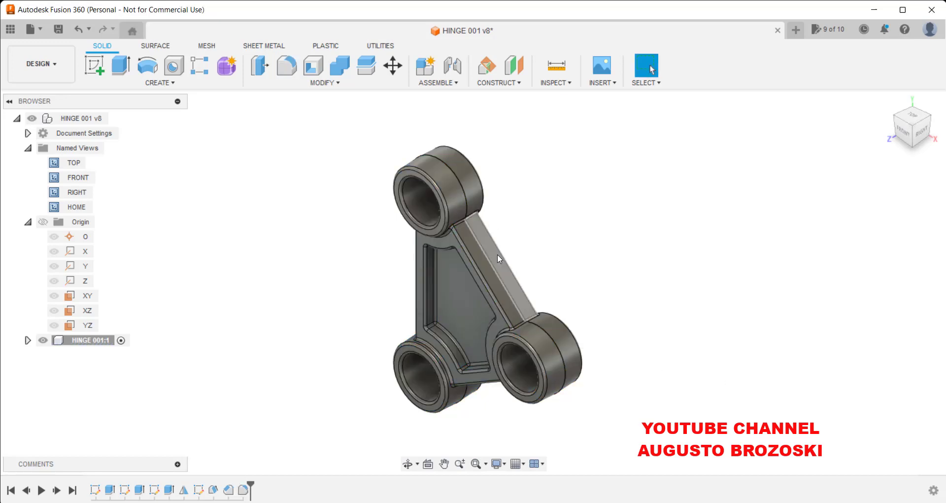
# Orbit around the filleted part and inspect it from the front view.
pyautogui.keyDown('shift'); pyautogui.moveTo(498, 253); pyautogui.dragTo(693, 181, button='middle'); pyautogui.keyUp('shift')
pyautogui.moveTo(743, 248); pyautogui.dragTo(560, 205)
pyautogui.press('Escape')
pyautogui.click(888, 101)
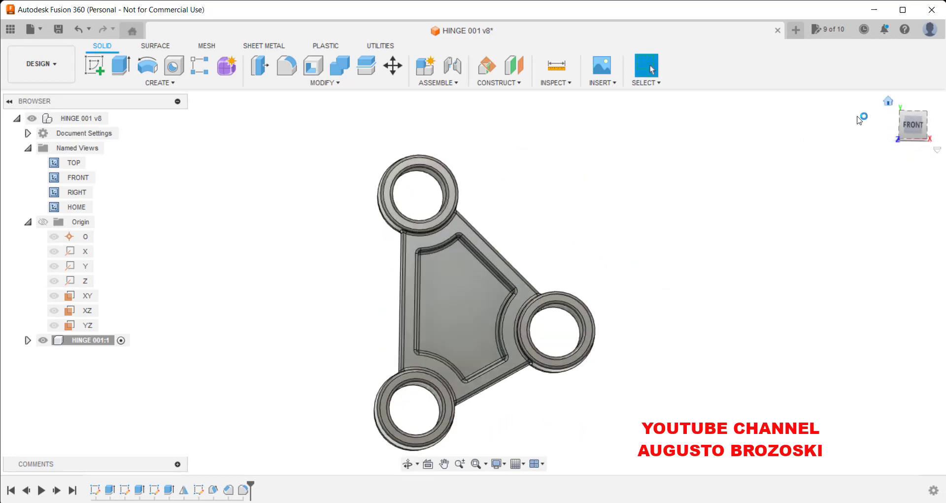
# Save the design as a new version.
pyautogui.click(59, 33)
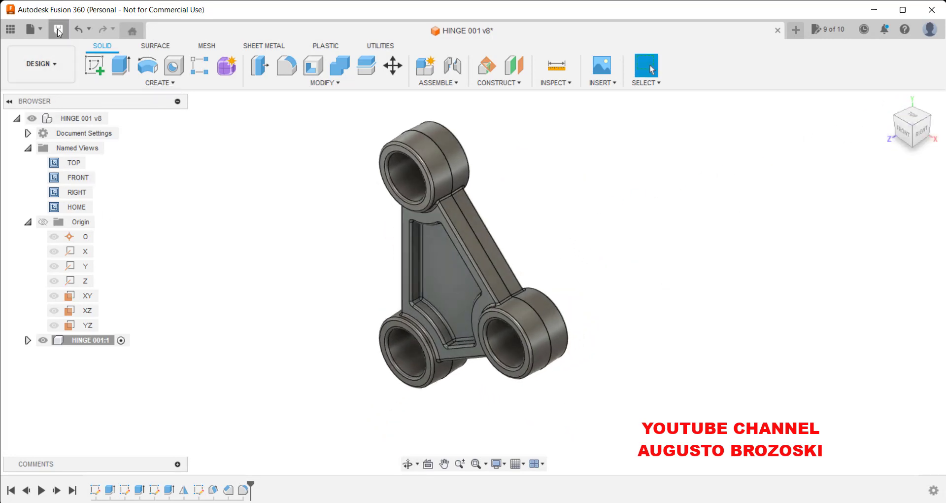
pyautogui.click(476, 290)
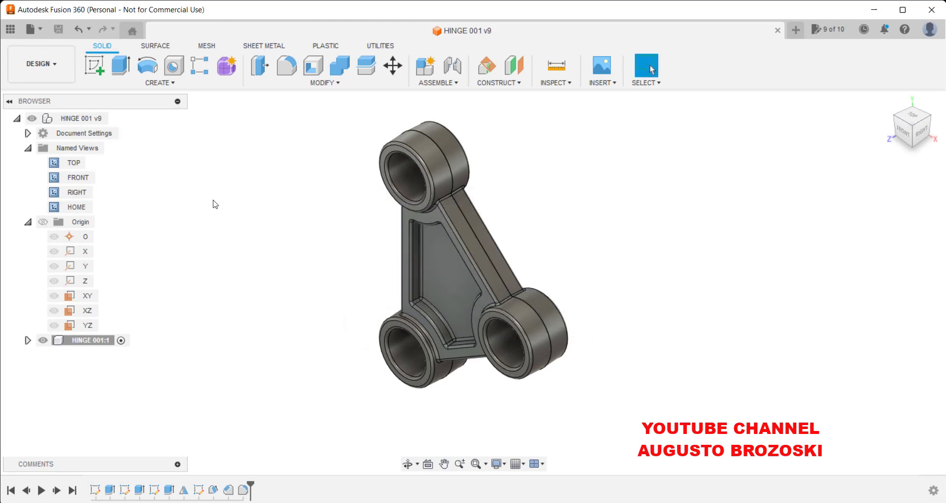
# Open the component's physical materials, browse the Metal library and apply Iron, Cast to the hinge.
pyautogui.rightClick(82, 122)
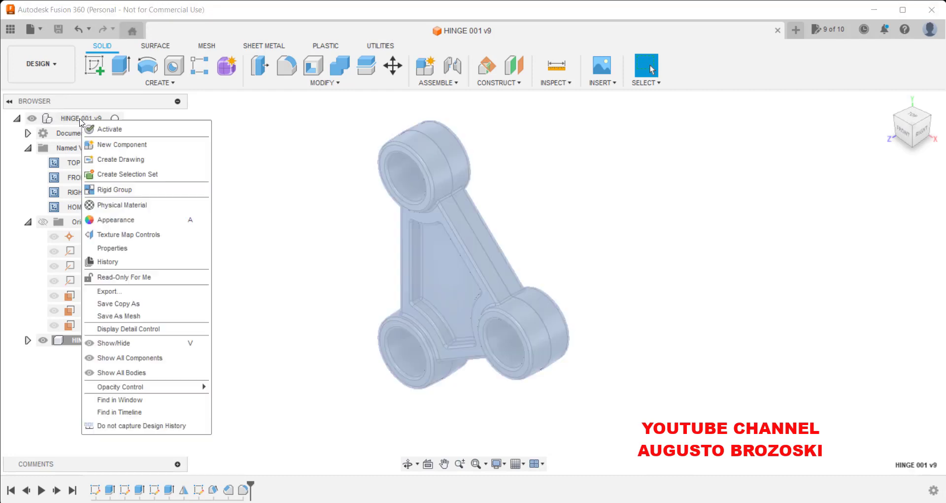
pyautogui.click(134, 205)
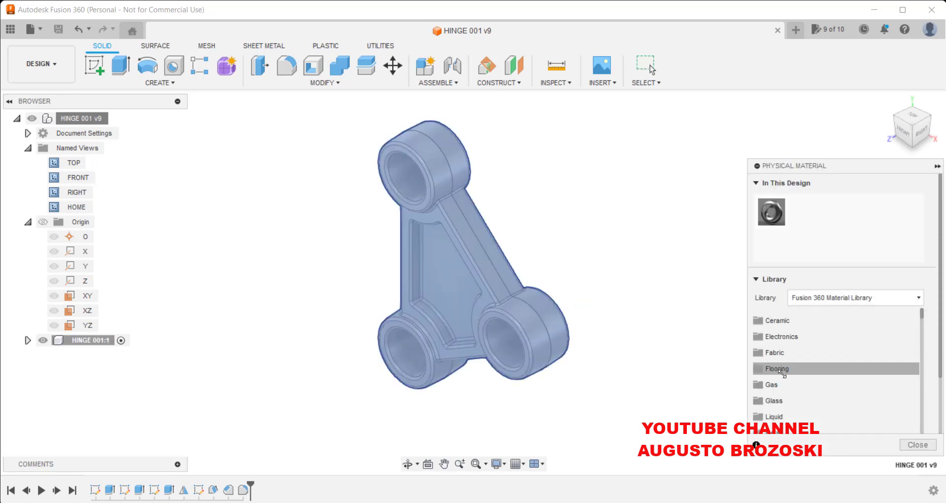
pyautogui.scroll(-3, 783, 382)
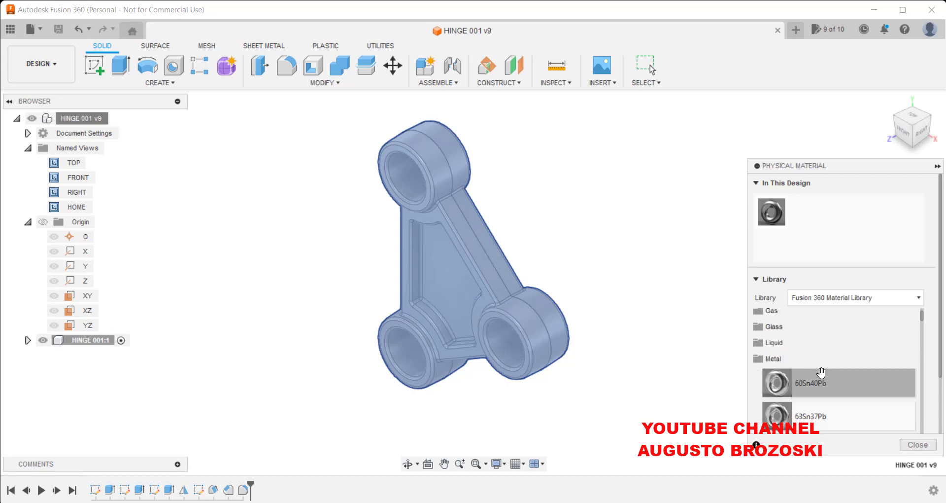
pyautogui.scroll(-1, 781, 365)
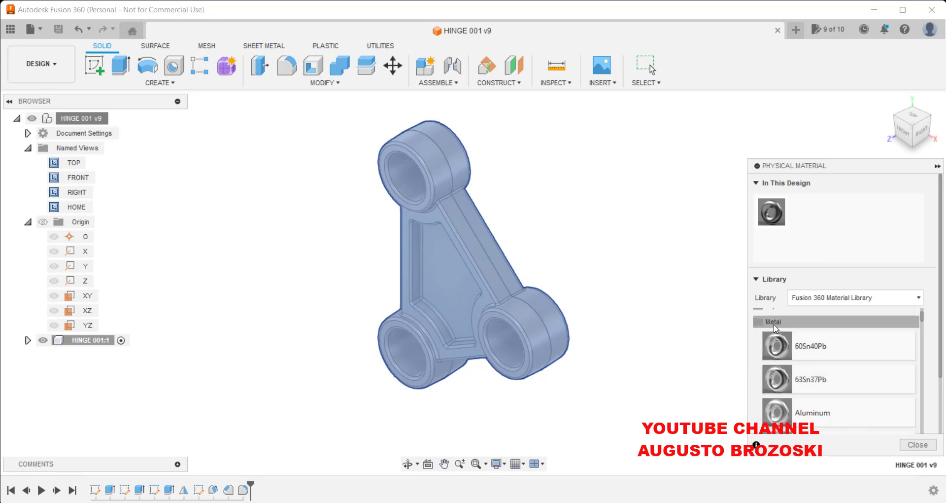
pyautogui.click(776, 323)
pyautogui.scroll(-1, 792, 409)
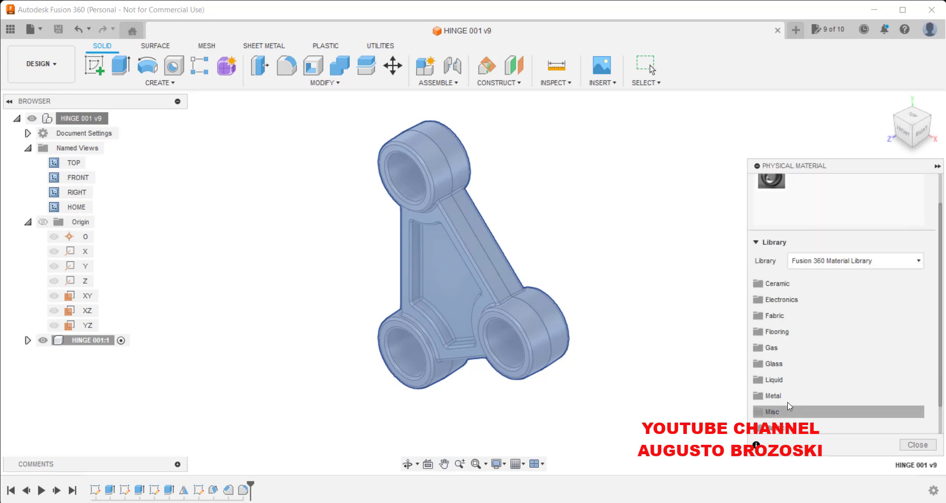
pyautogui.click(779, 395)
pyautogui.scroll(-1, 785, 384)
pyautogui.scroll(-10, 785, 384)
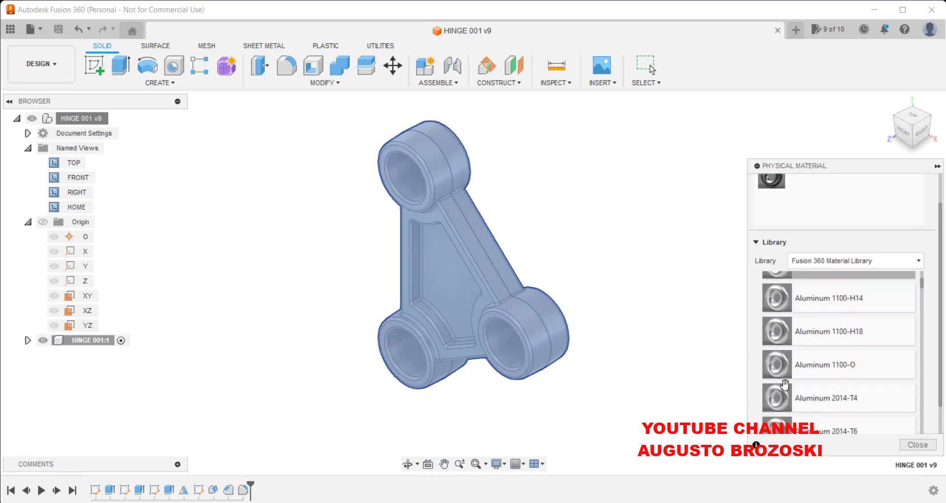
pyautogui.scroll(-10, 788, 388)
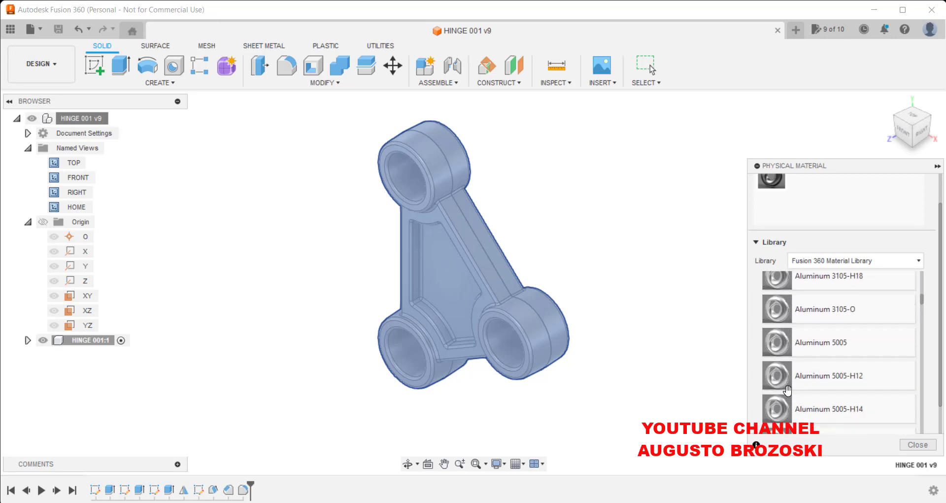
pyautogui.scroll(-15, 790, 403)
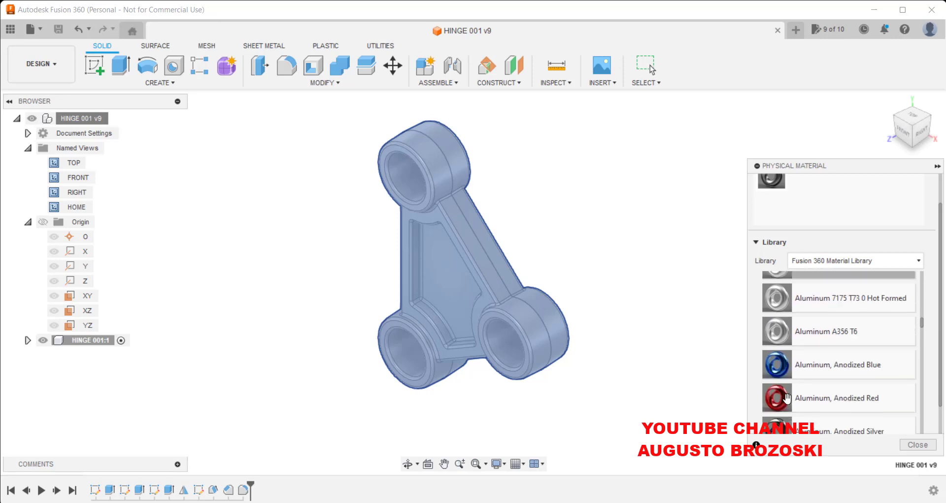
pyautogui.scroll(-3, 787, 384)
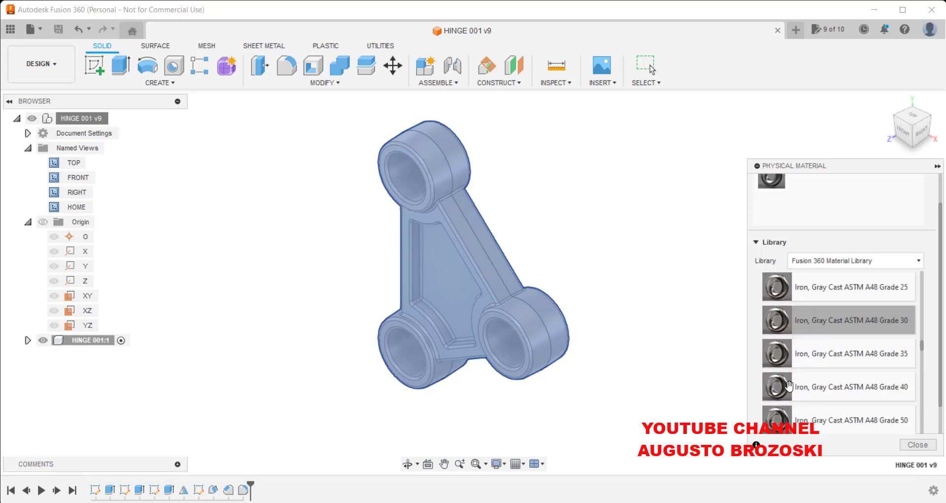
pyautogui.scroll(5, 789, 383)
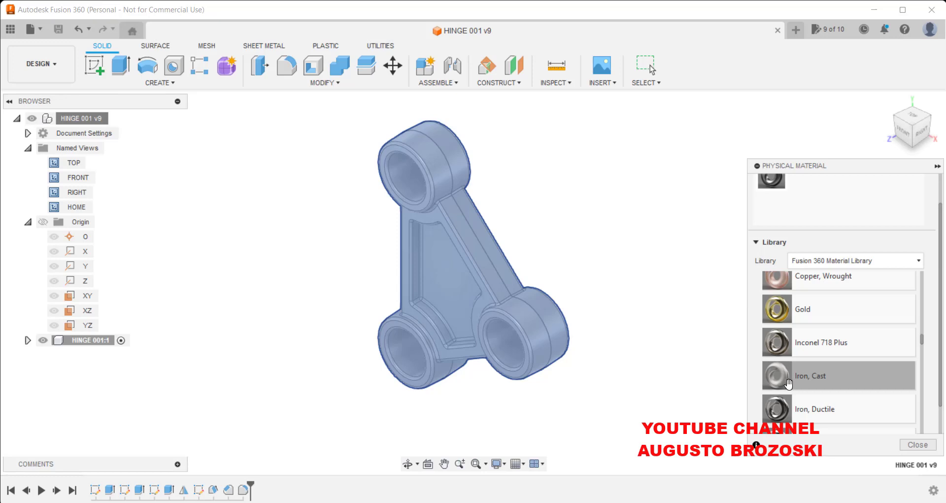
pyautogui.moveTo(787, 381); pyautogui.dragTo(470, 234)
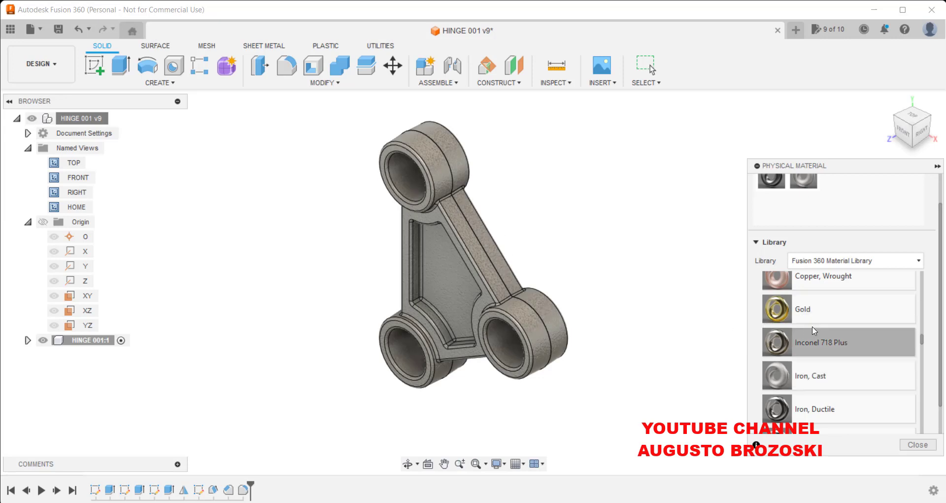
# Apply Iron, Gray Cast ASTM A48 Grade 20 to the hinge instead and close the material dialog.
pyautogui.scroll(-3, 804, 363)
pyautogui.scroll(-2, 801, 365)
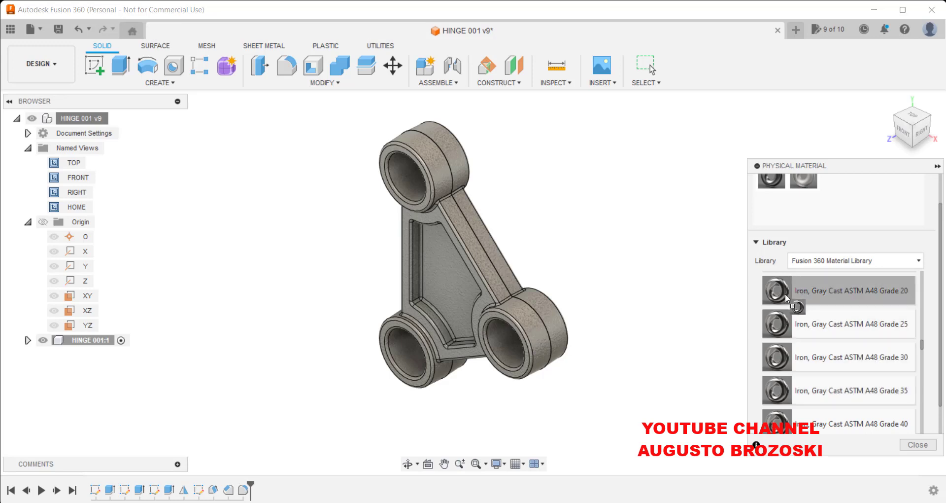
pyautogui.moveTo(785, 294); pyautogui.dragTo(480, 238)
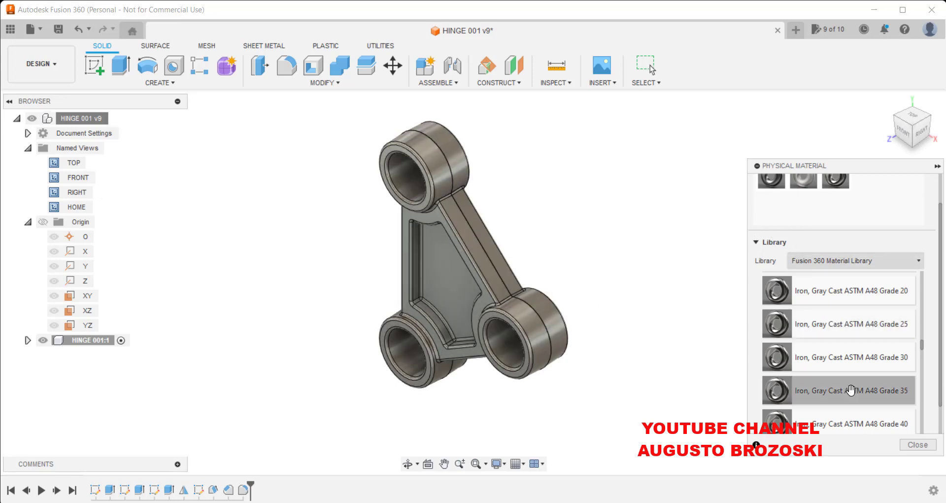
pyautogui.click(917, 446)
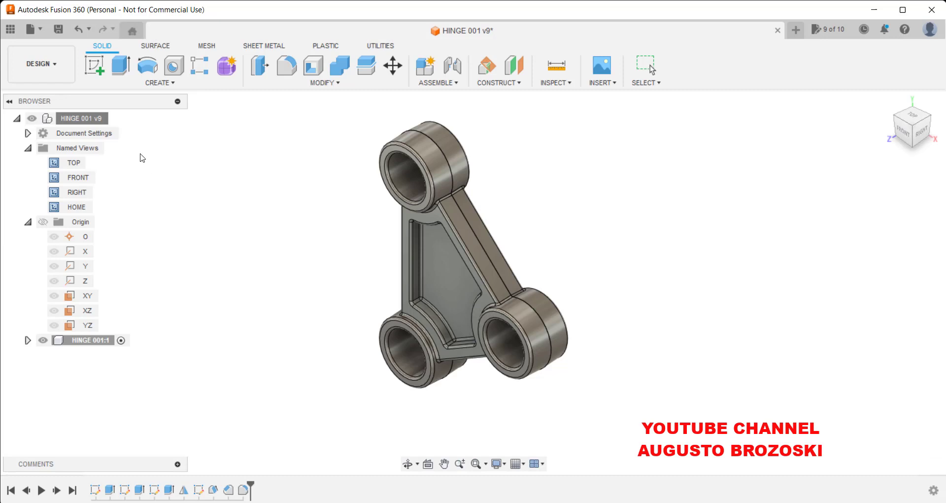
# Open the component's properties to review its material and physical mass data.
pyautogui.rightClick(83, 122)
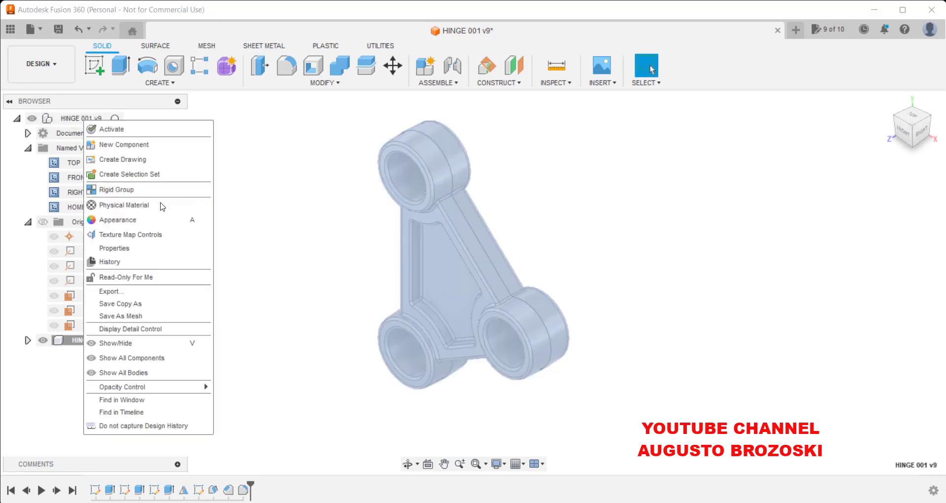
pyautogui.click(132, 248)
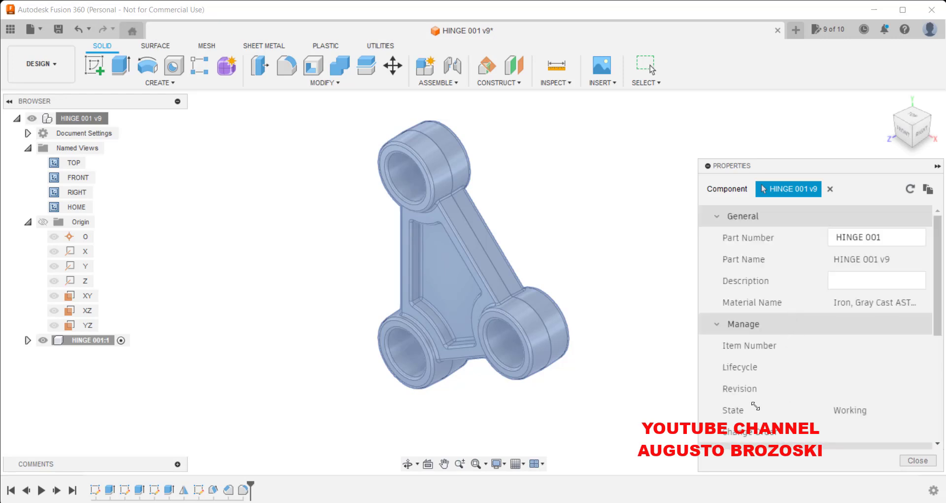
pyautogui.scroll(-5, 757, 405)
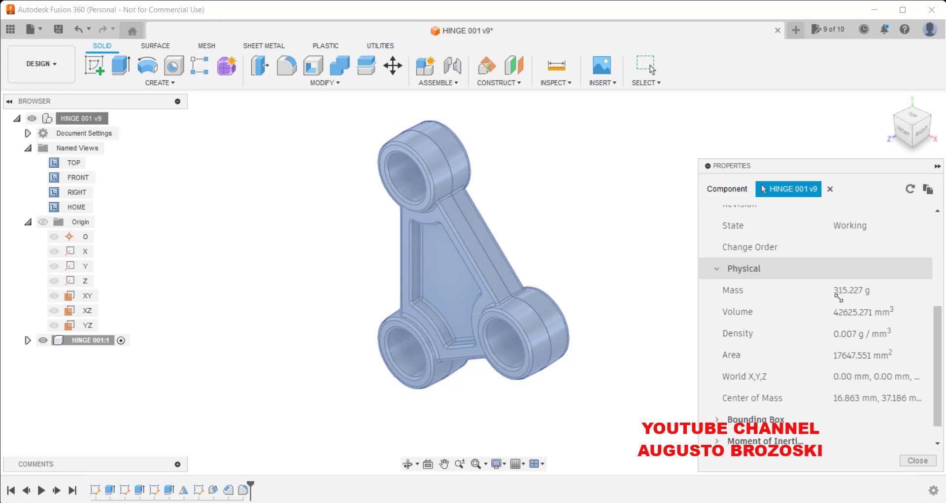
pyautogui.click(918, 460)
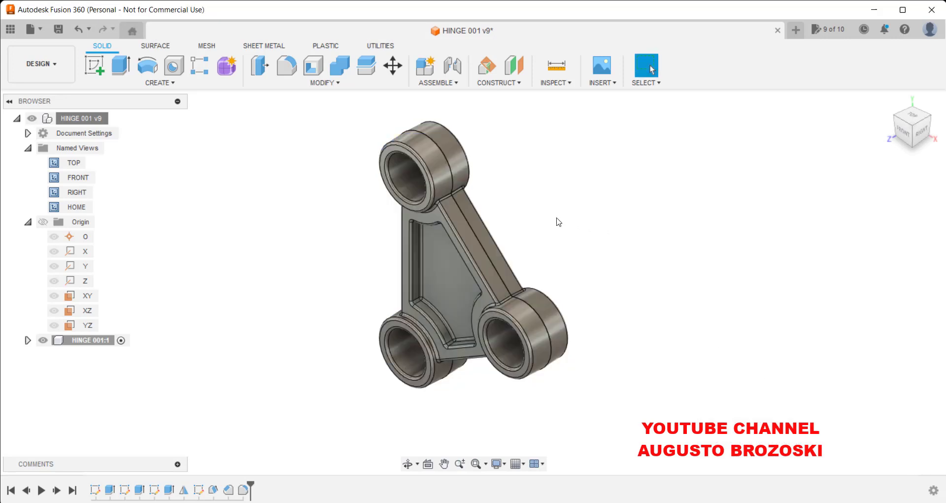